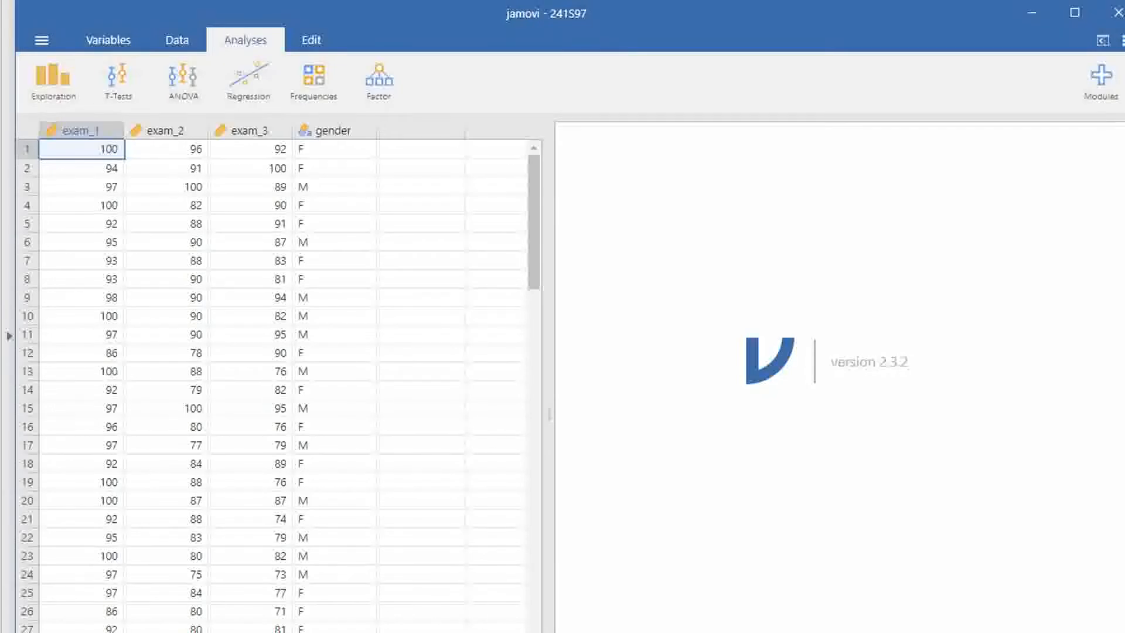
Step: Start a One Sample T-Test with exam_1, exam_2 and exam_3 as dependent variables
left_click(118, 79)
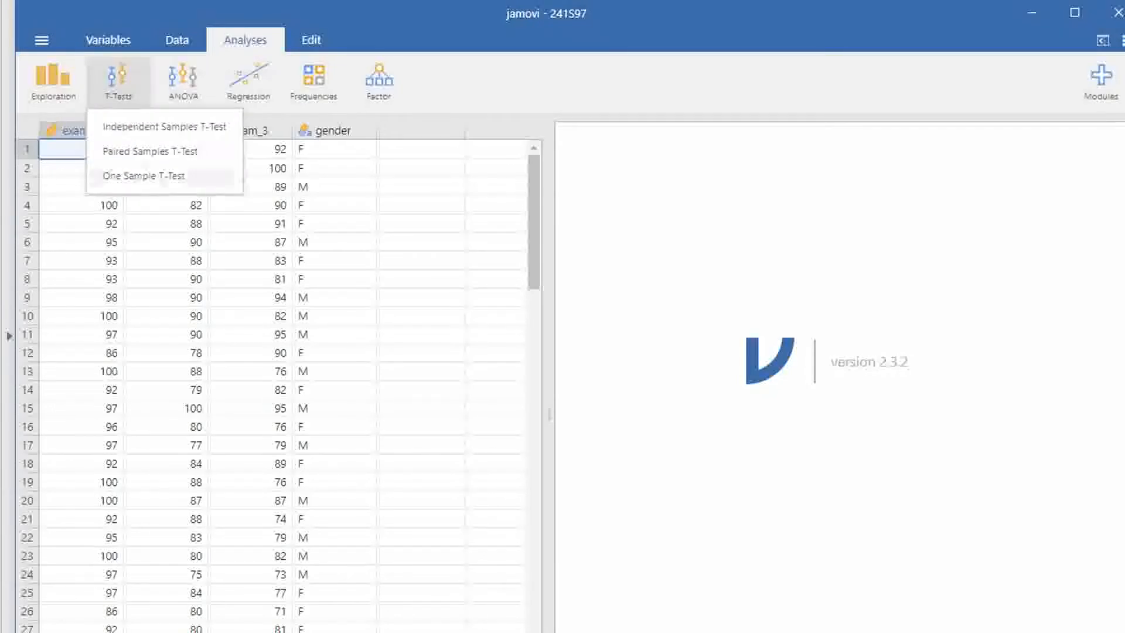
left_click(144, 175)
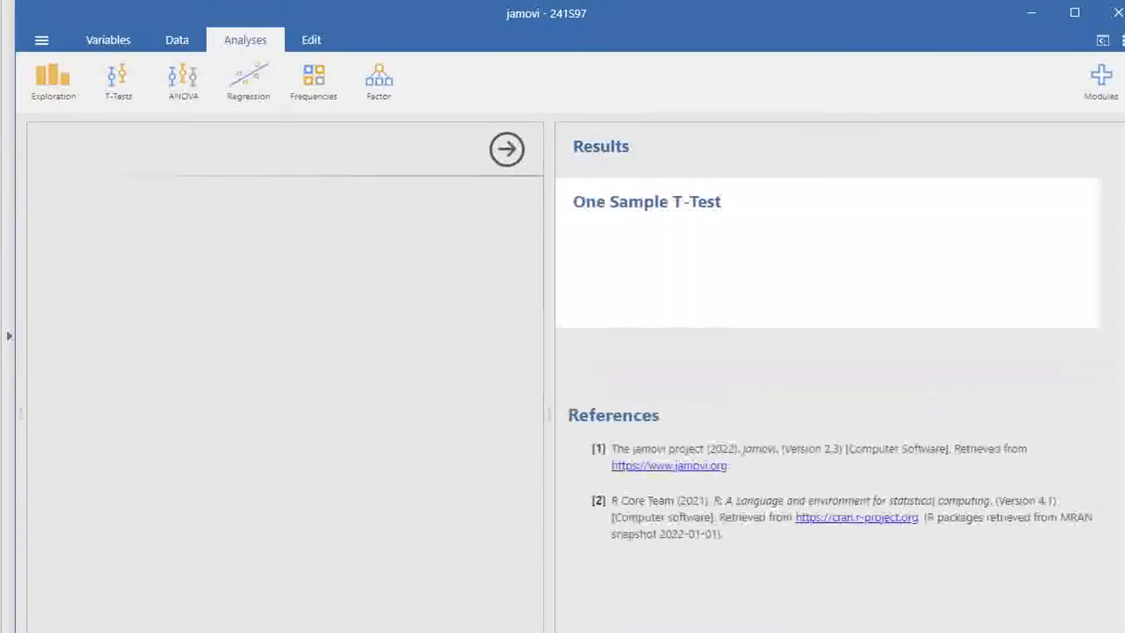
left_click(85, 202)
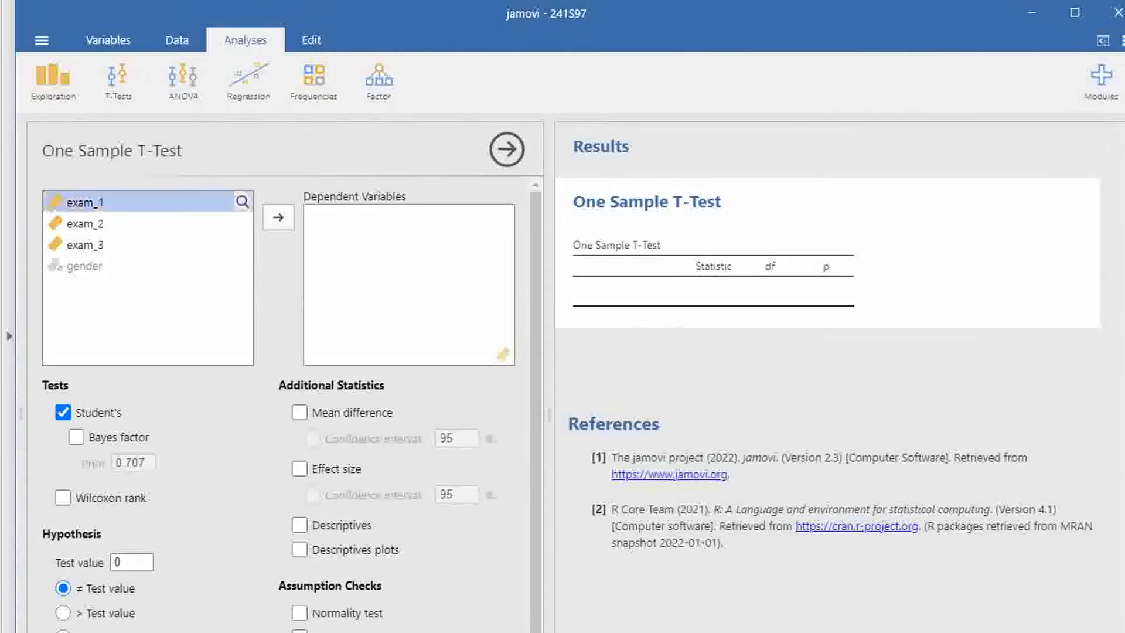
left_click(85, 223)
left_click(85, 202)
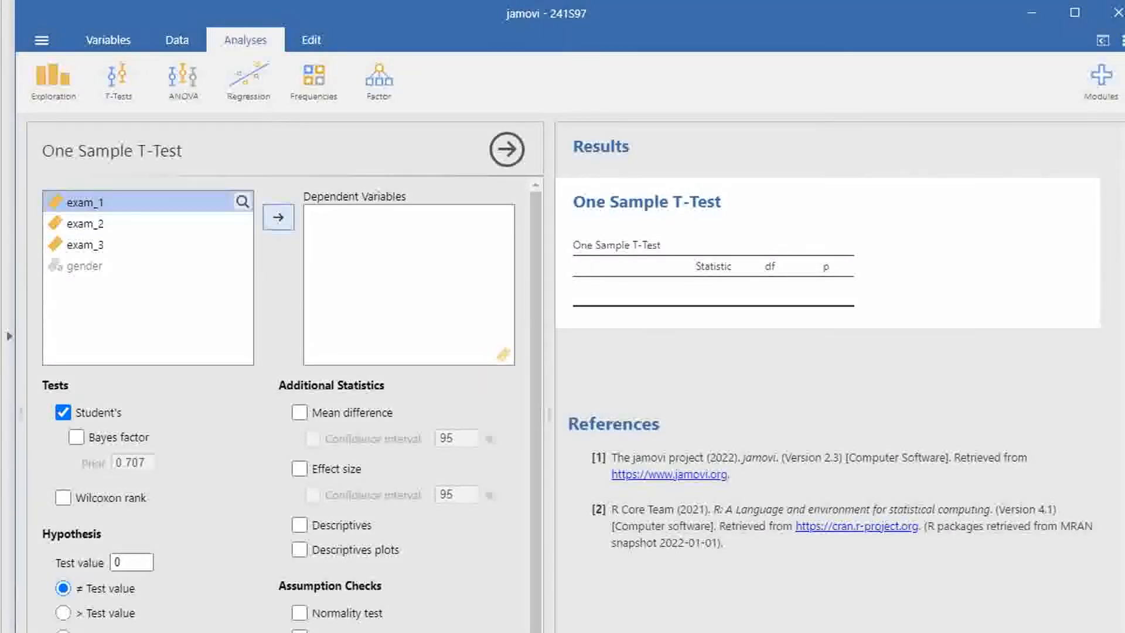
left_click(278, 217)
left_click(279, 217)
left_click(278, 217)
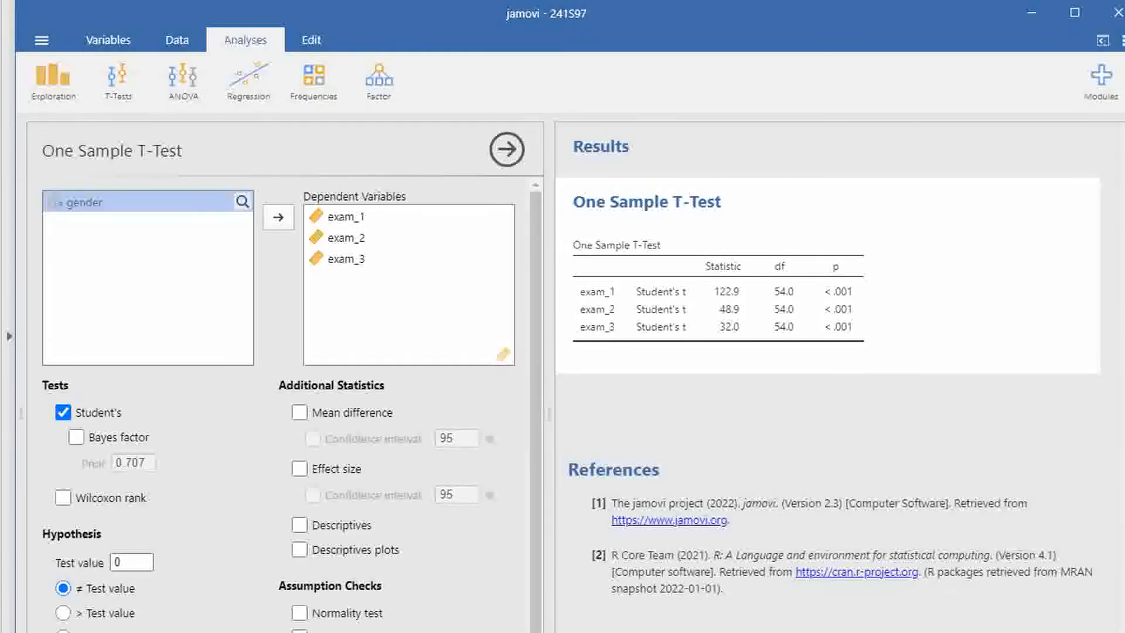
Step: Add the mean difference with its 95% confidence interval and the descriptives to the exam t-test
left_click(300, 413)
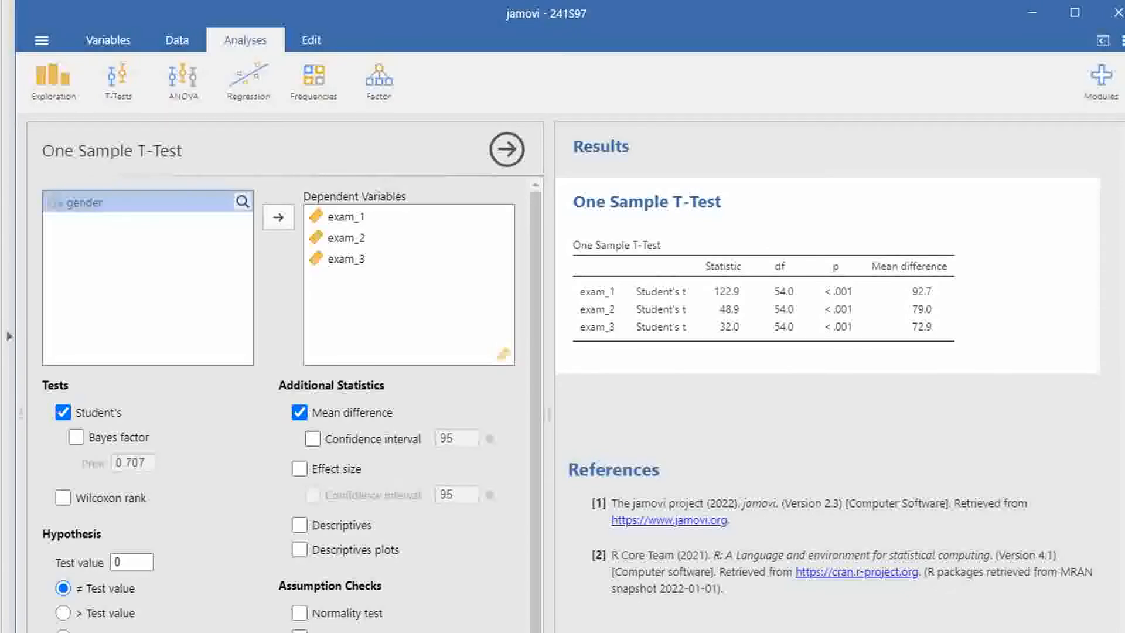
left_click(313, 439)
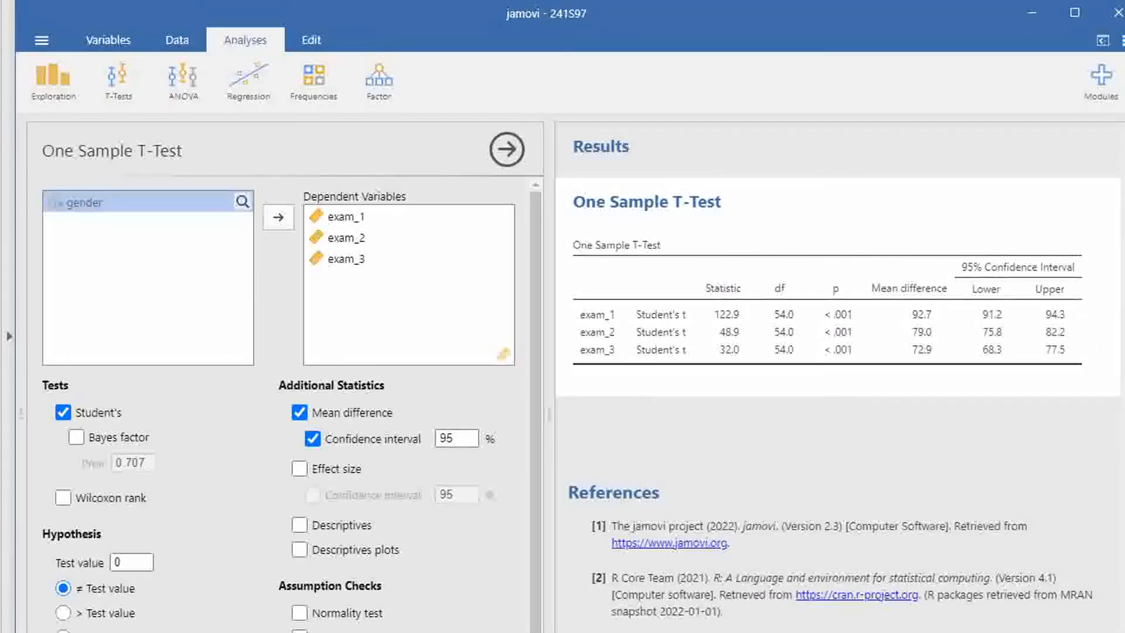
left_click(300, 525)
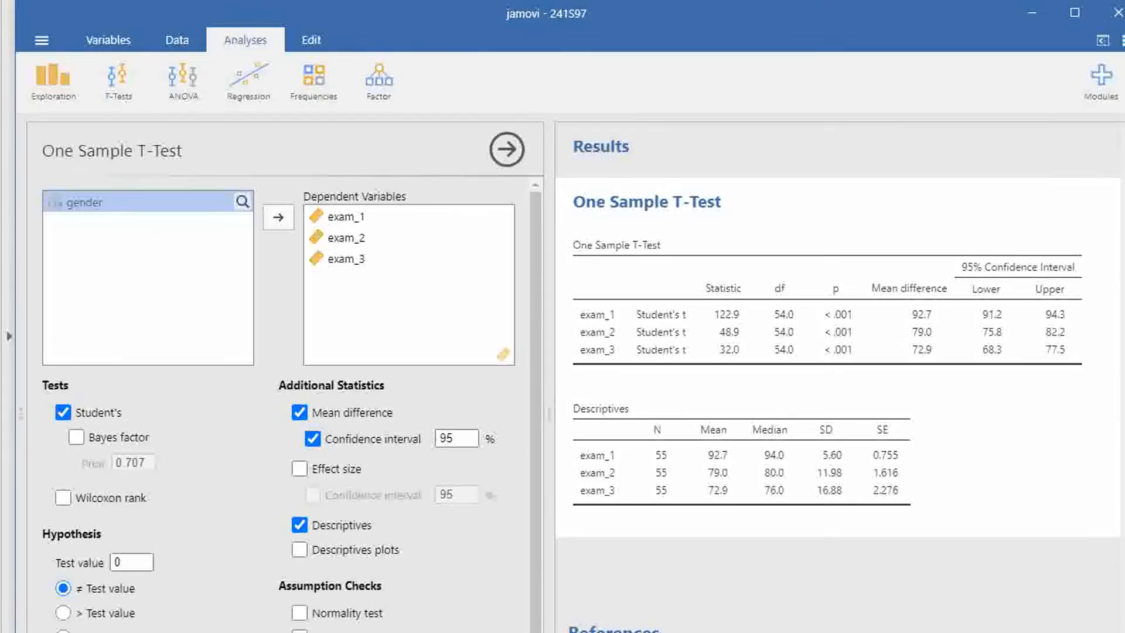
Step: Switch to the MATH 241 worksheet and review the question 1 chart and the question 2 confidence level table
key("alt+Tab")
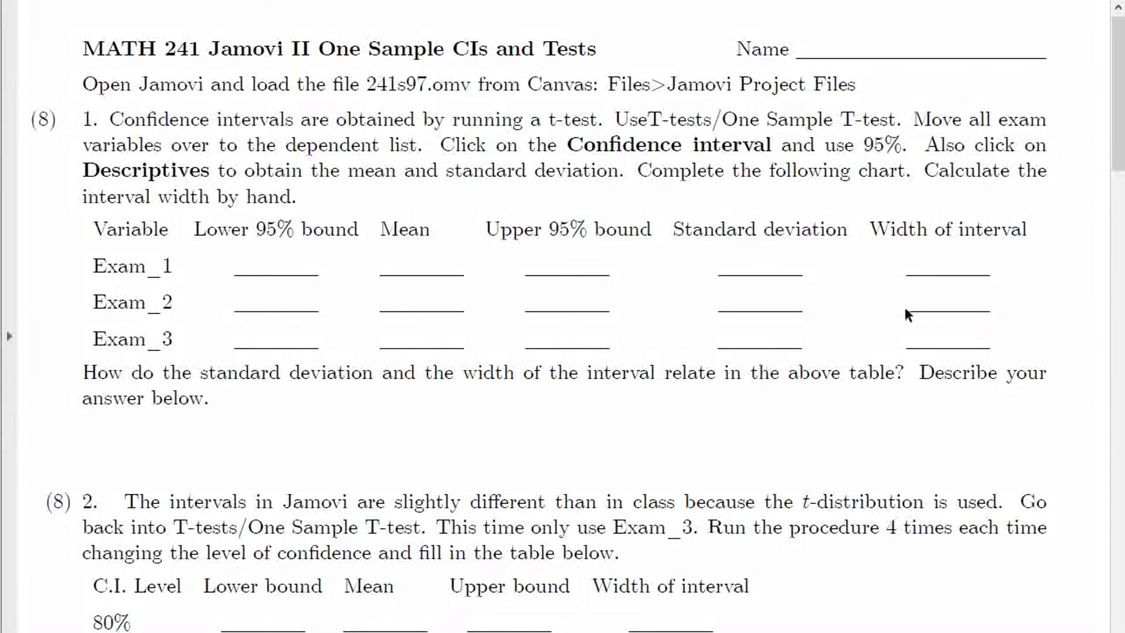
key("alt+Tab")
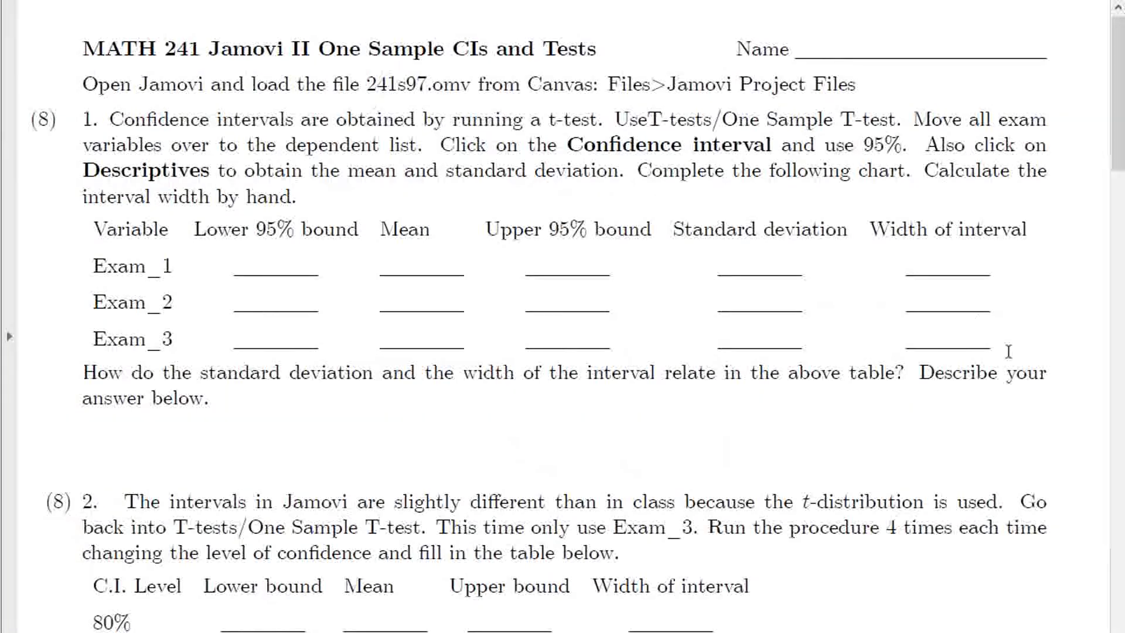
left_click_drag(1118, 145, 1114, 234)
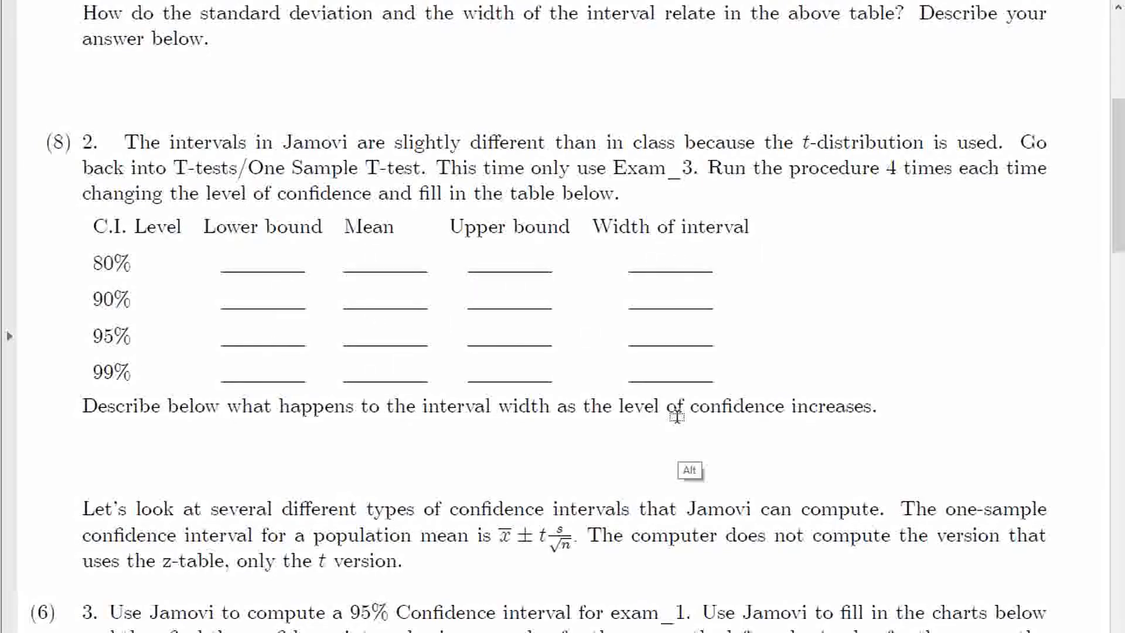
Step: Switch back to jamovi and set the mean difference confidence interval to 80%
key("alt+Tab")
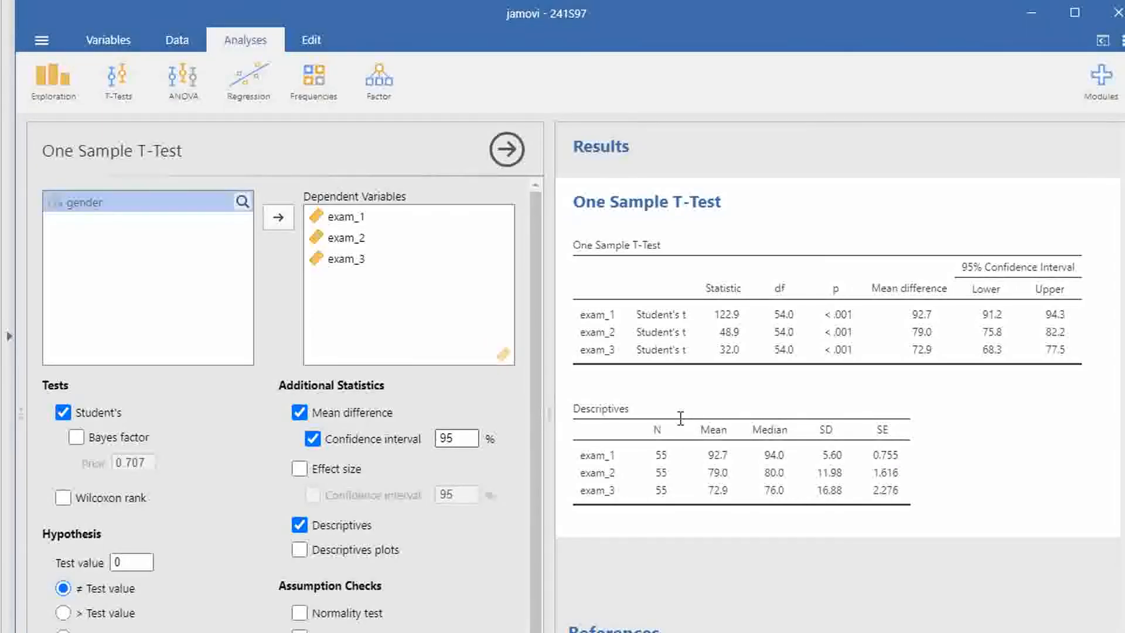
left_click(457, 438)
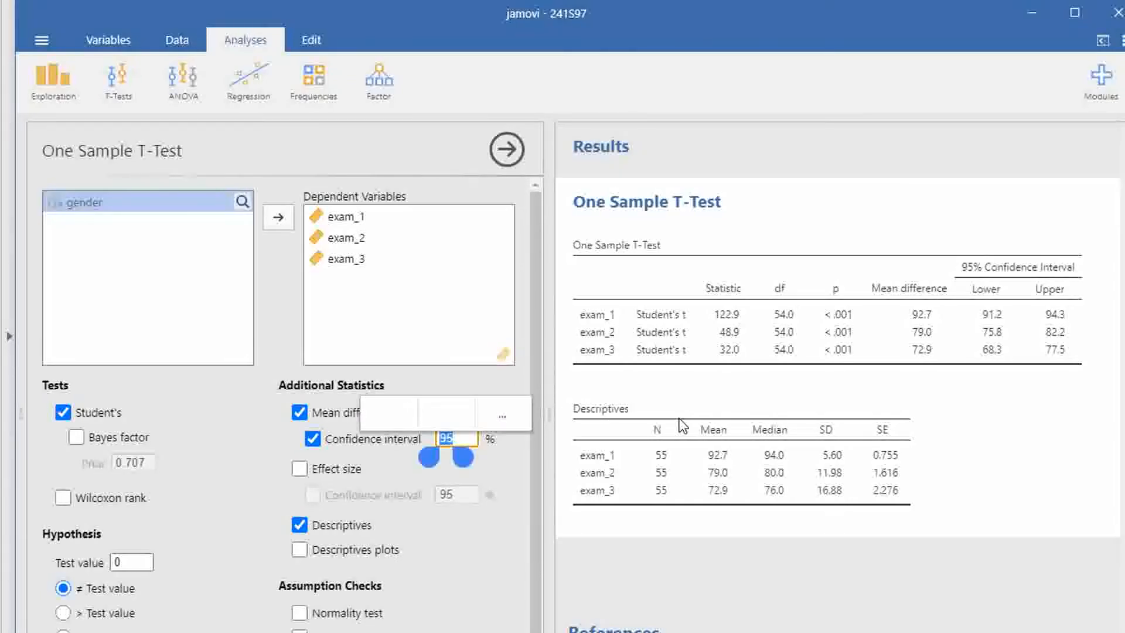
type("80")
key("Return")
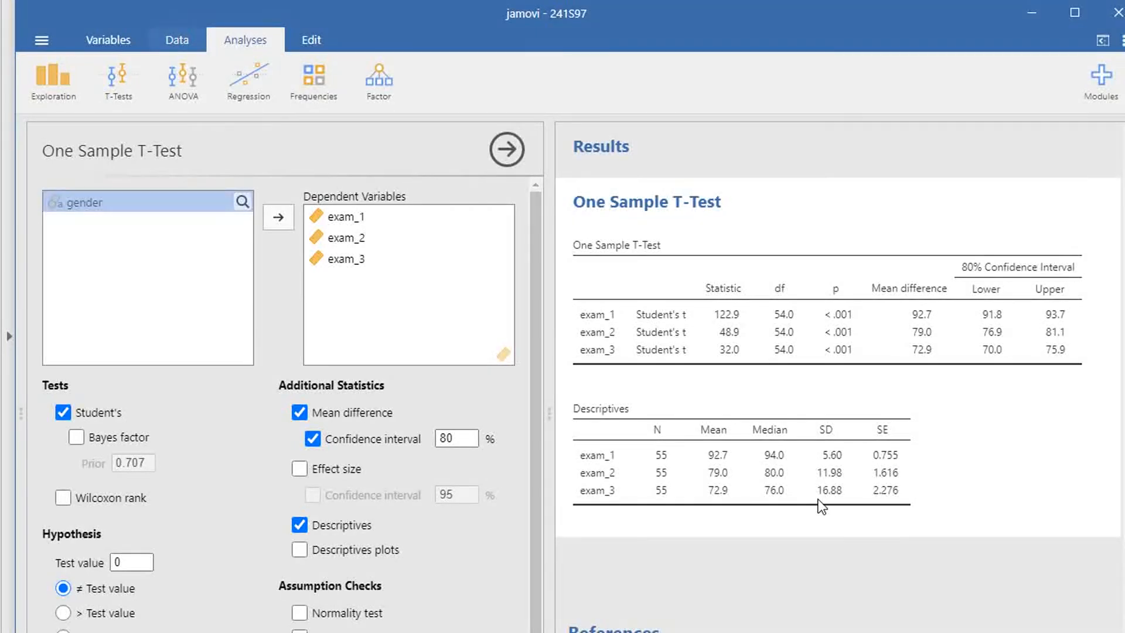
Step: Create a second One Sample T-Test with exam_1, exam_2 and exam_3 as dependent variables
left_click(177, 39)
left_click(245, 40)
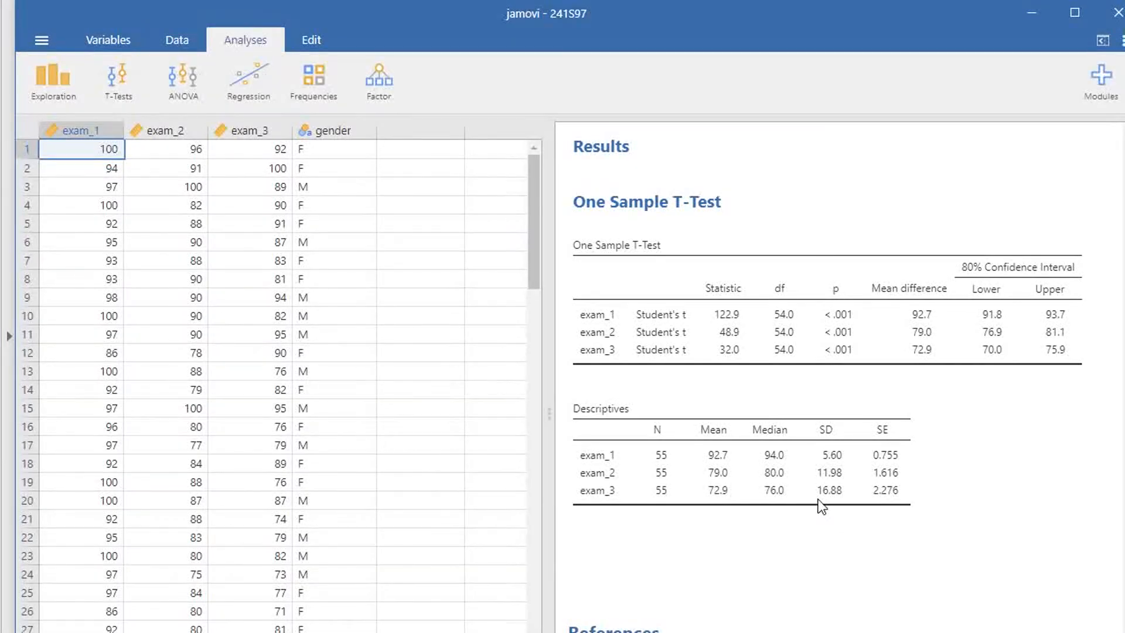
left_click(118, 82)
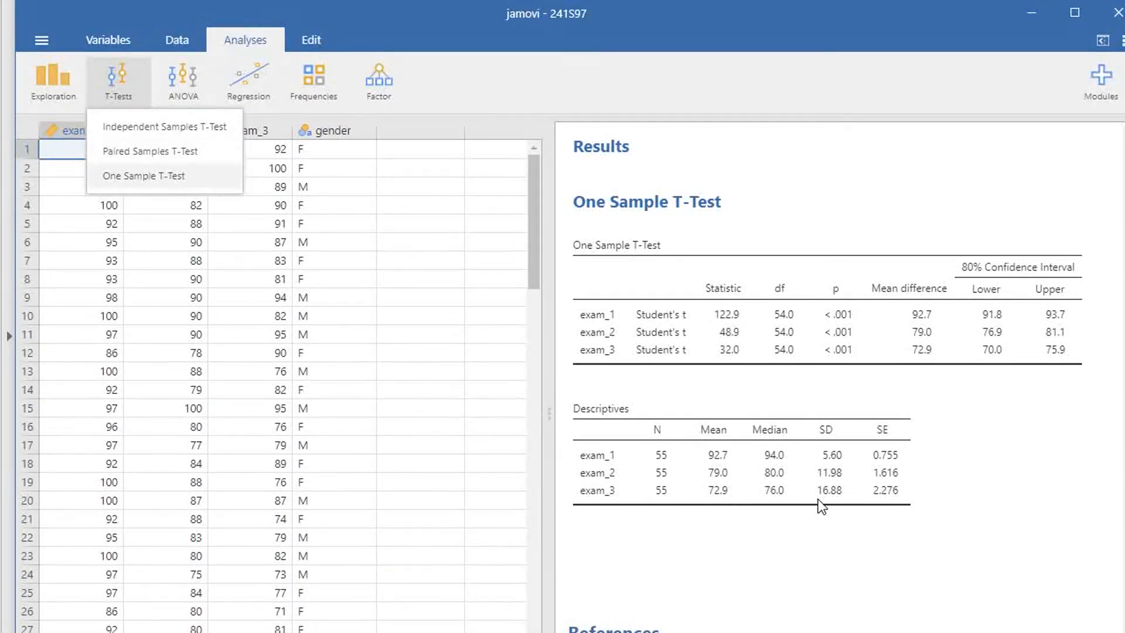
left_click(144, 175)
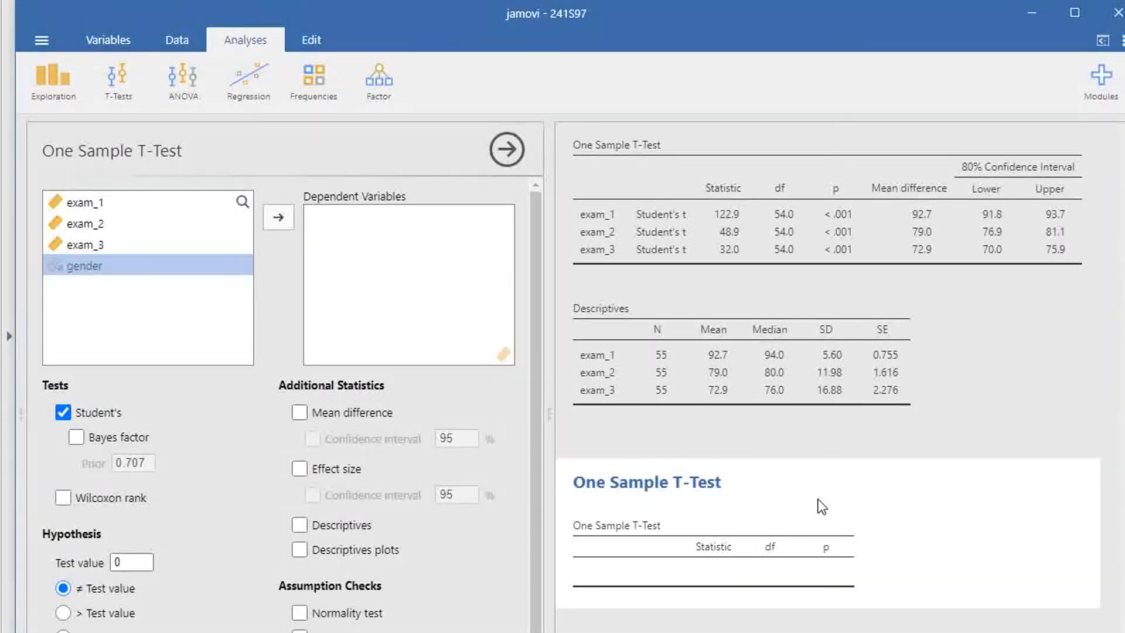
left_click(85, 203)
left_click(279, 217)
left_click(278, 218)
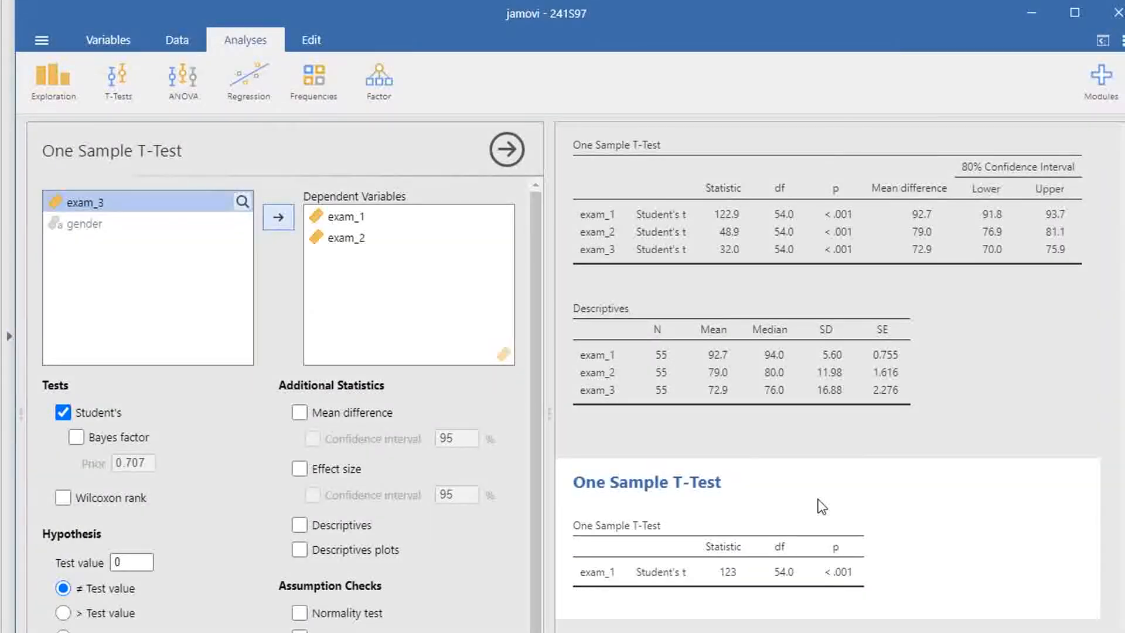
left_click(279, 217)
Step: Add the mean difference with an 85% confidence interval and the descriptives to the second t-test
left_click(300, 413)
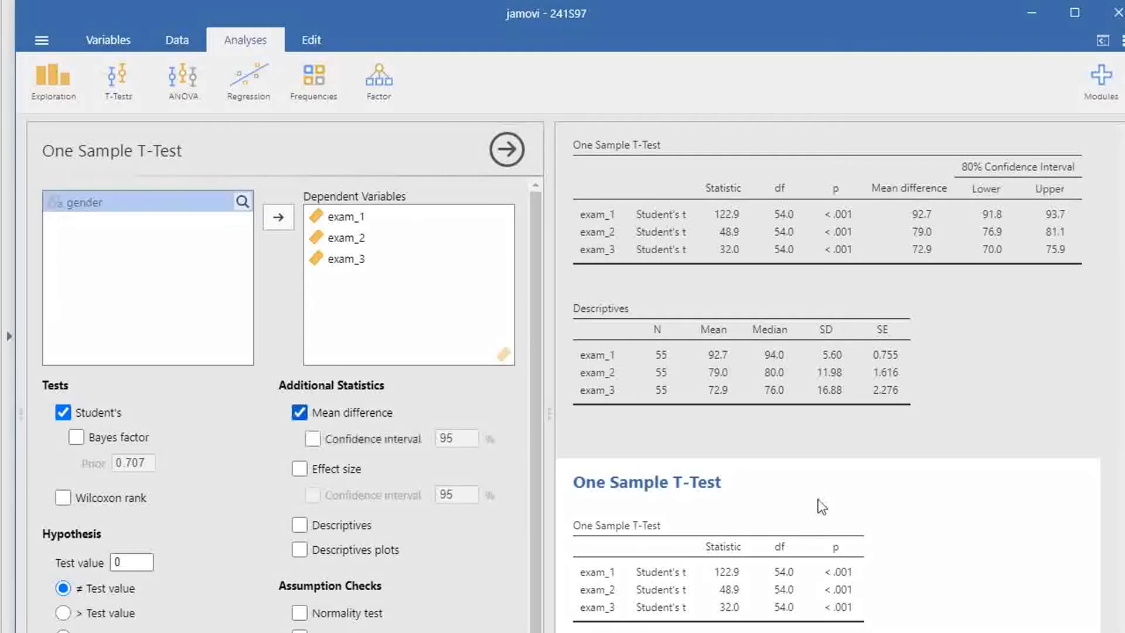
left_click(313, 439)
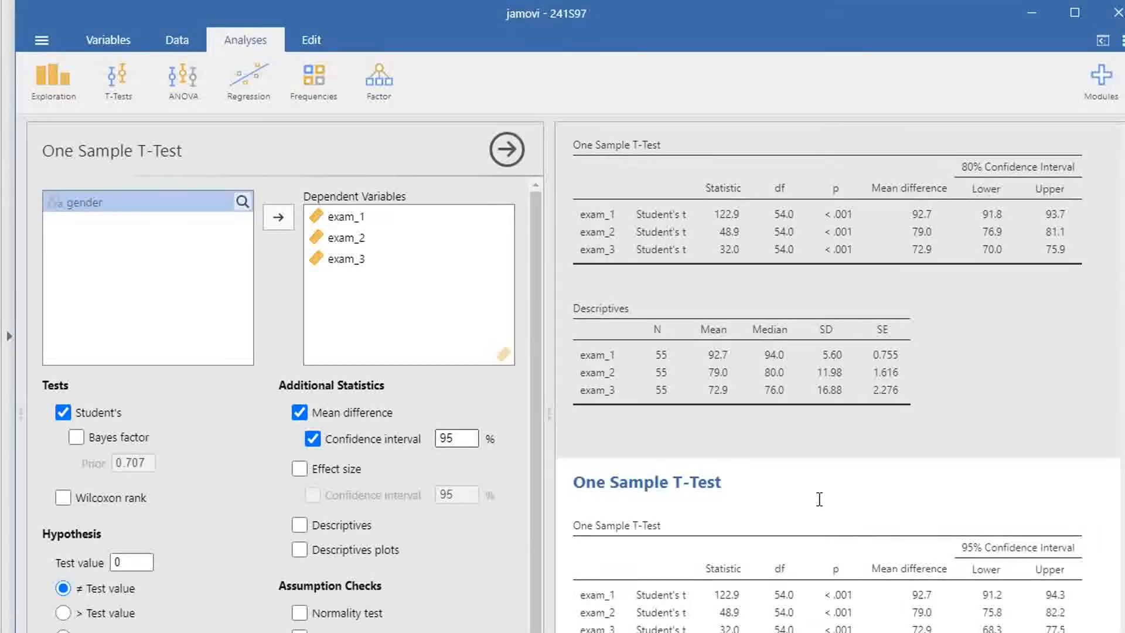
double_click(457, 439)
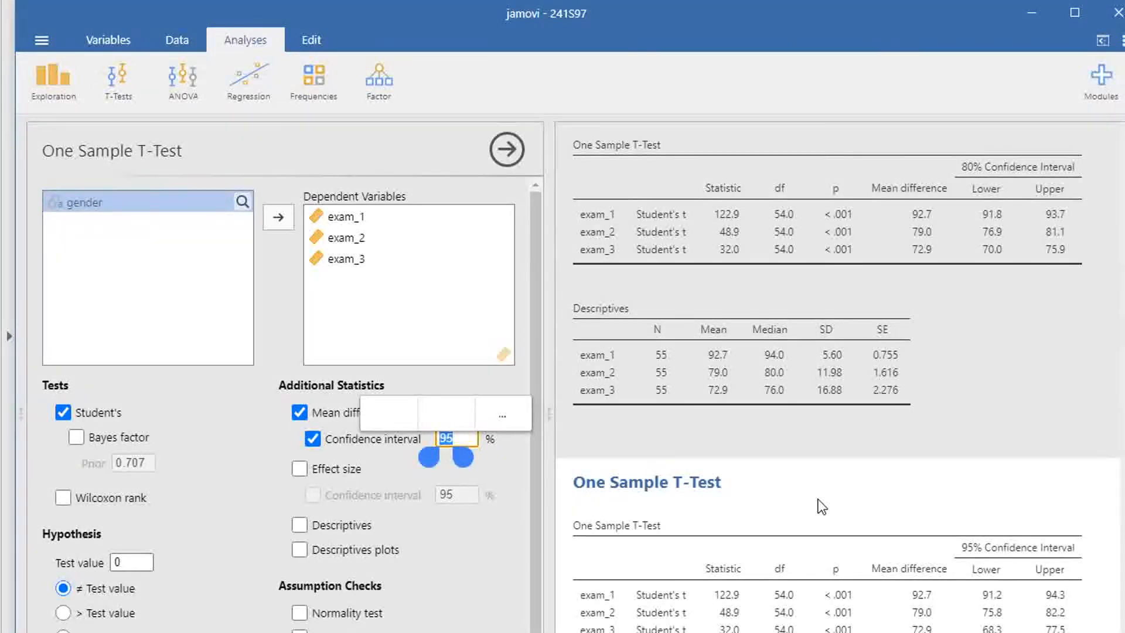
type("85")
key("Return")
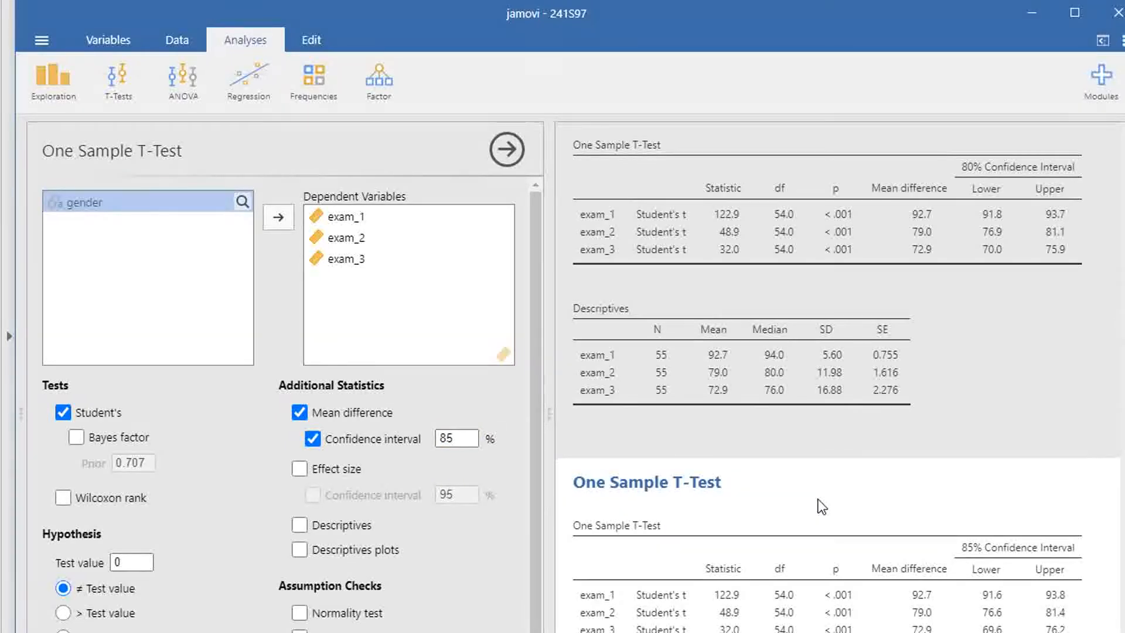
left_click(300, 524)
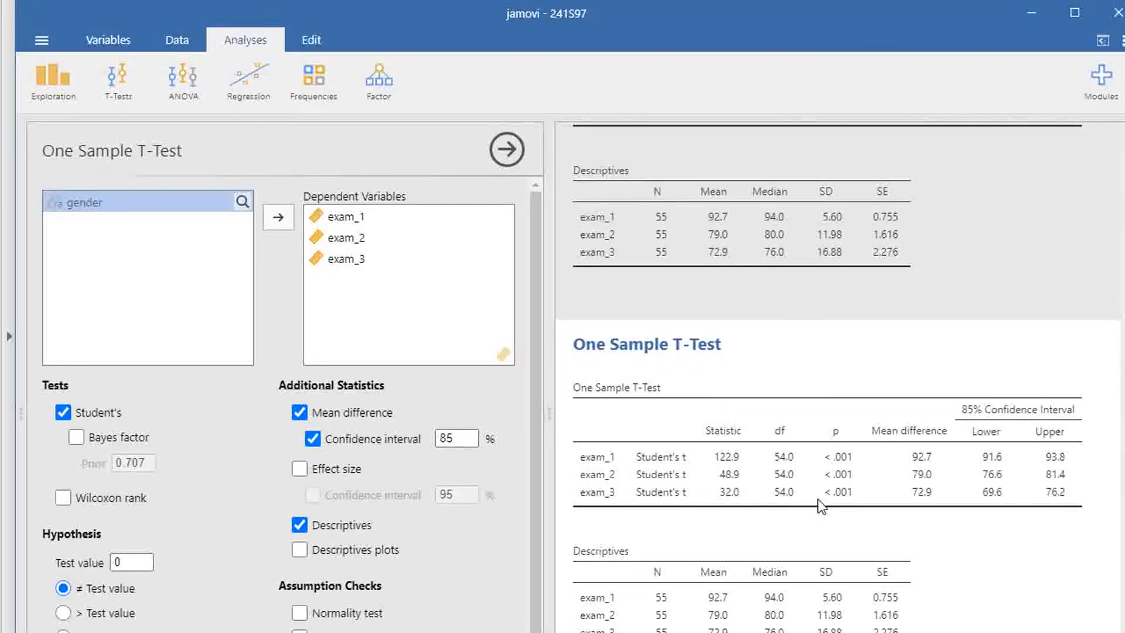
Step: Switch to the worksheet, review questions 2 to 5, and look over the BINOMAL data in jamovi for question 4
key("alt+Tab")
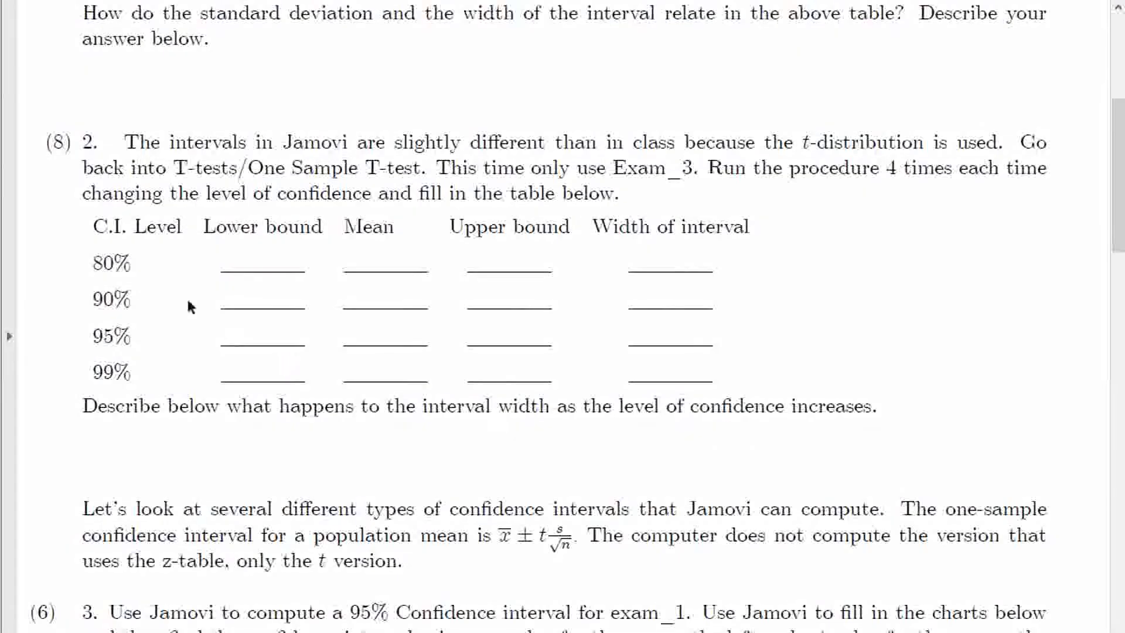
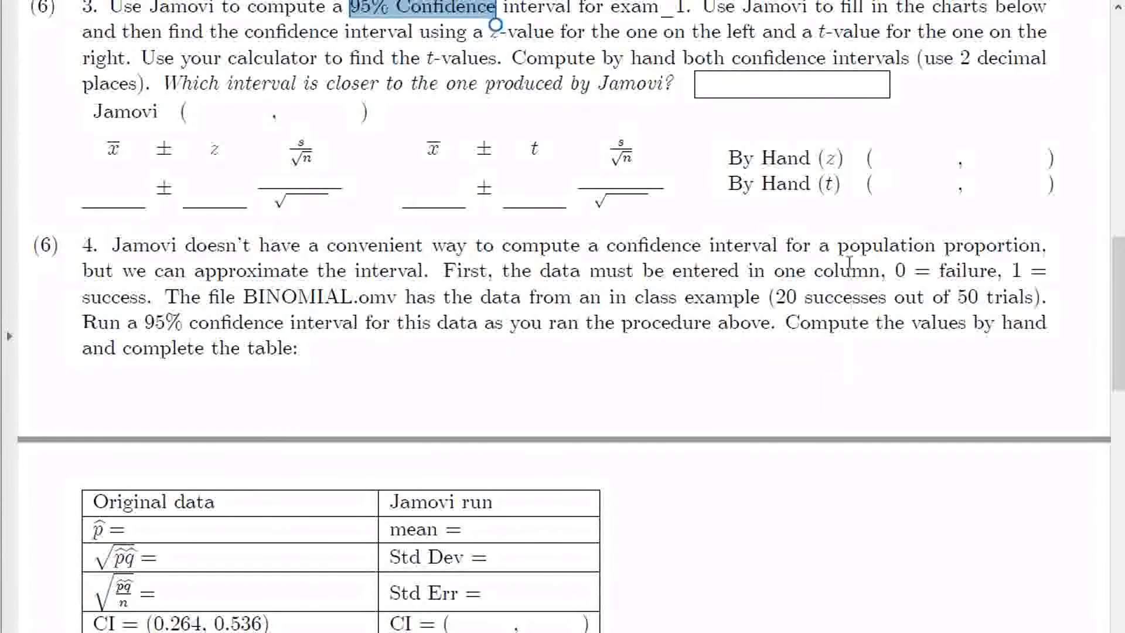
mouse_move(838, 251)
left_mouse_down()
mouse_move(932, 271)
mouse_move(1046, 249)
mouse_move(1046, 272)
left_mouse_up()
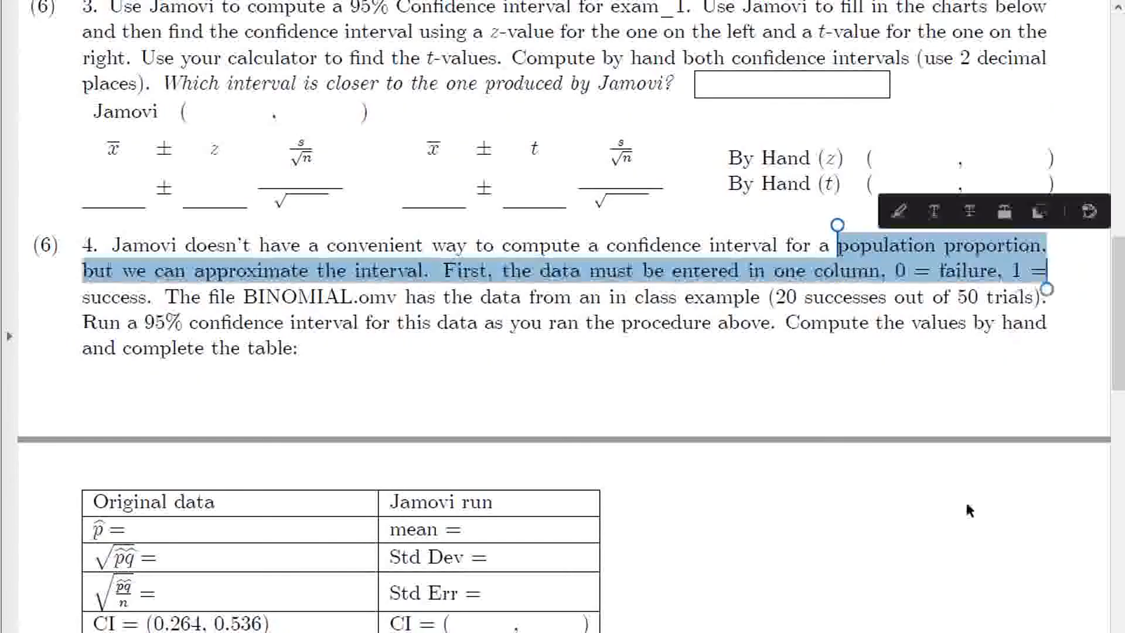
left_click(934, 375)
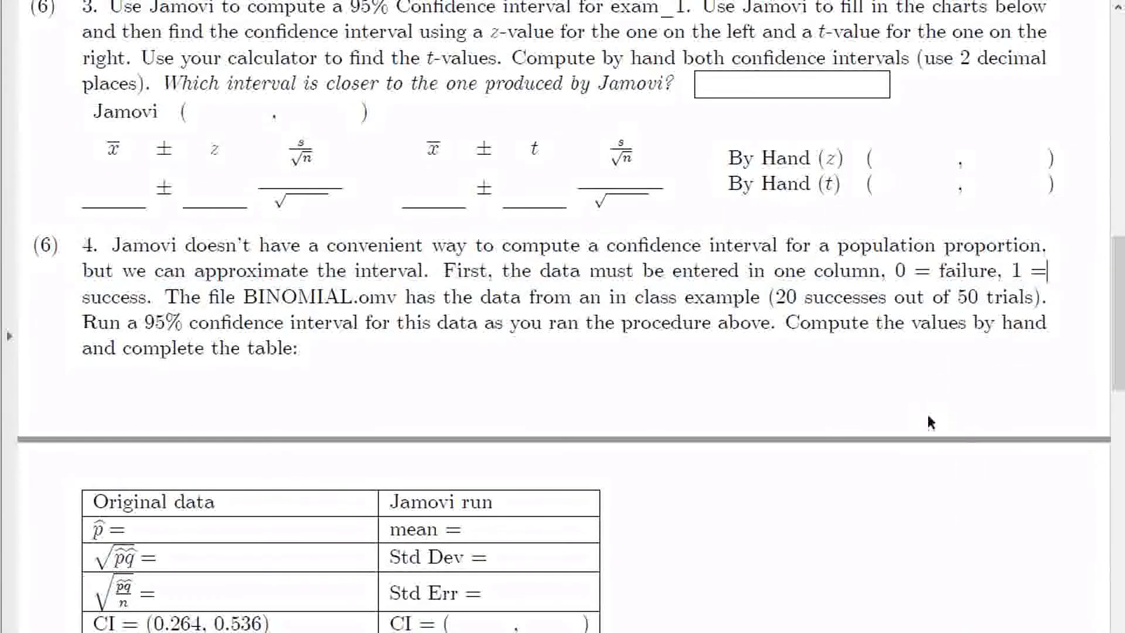
scroll(1046, 267, "down", 3)
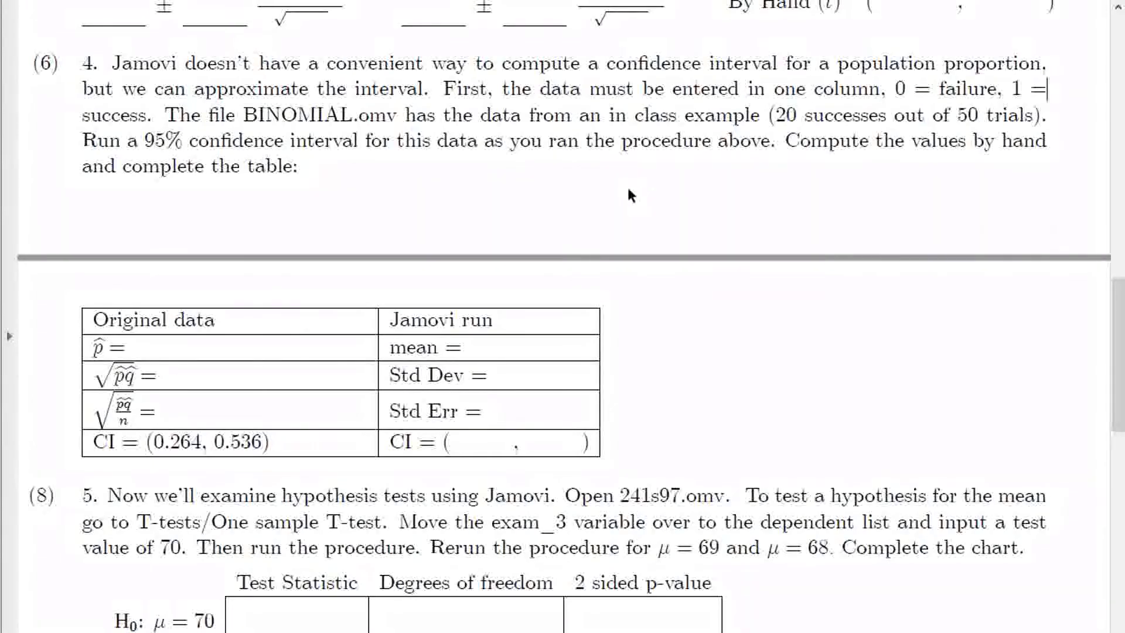
key("alt+Tab")
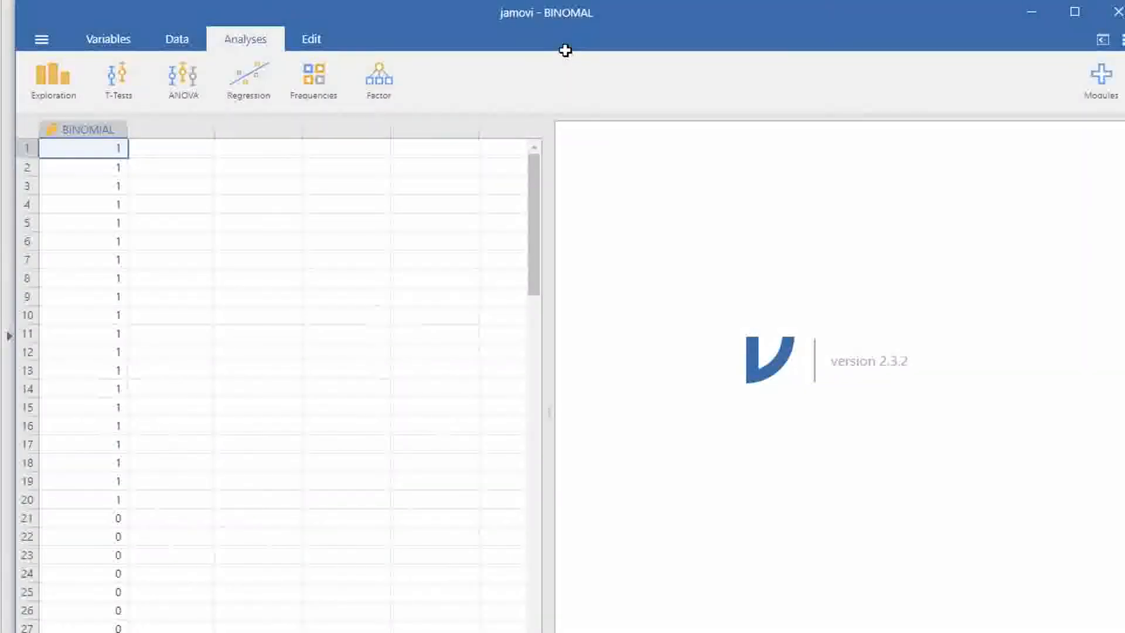
key("alt+Tab")
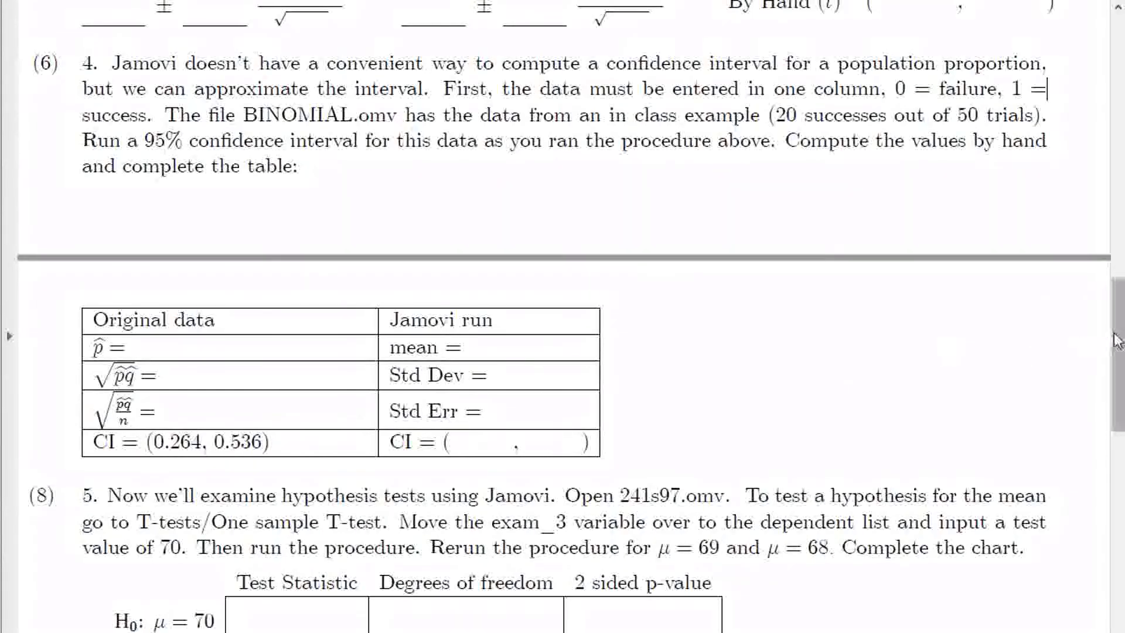
scroll(839, 366, "down", 4)
Step: Switch to the BINOMAL data in jamovi and start a One Sample T-Test with BINOMIAL as the dependent variable
key("alt+Tab")
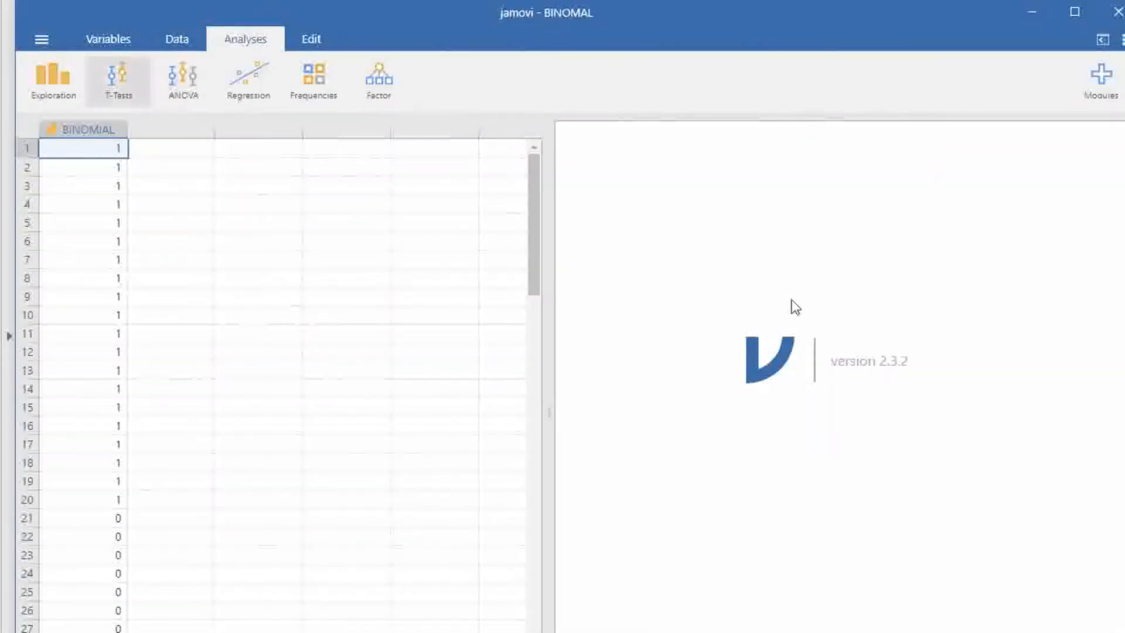
left_click(118, 81)
left_click(143, 175)
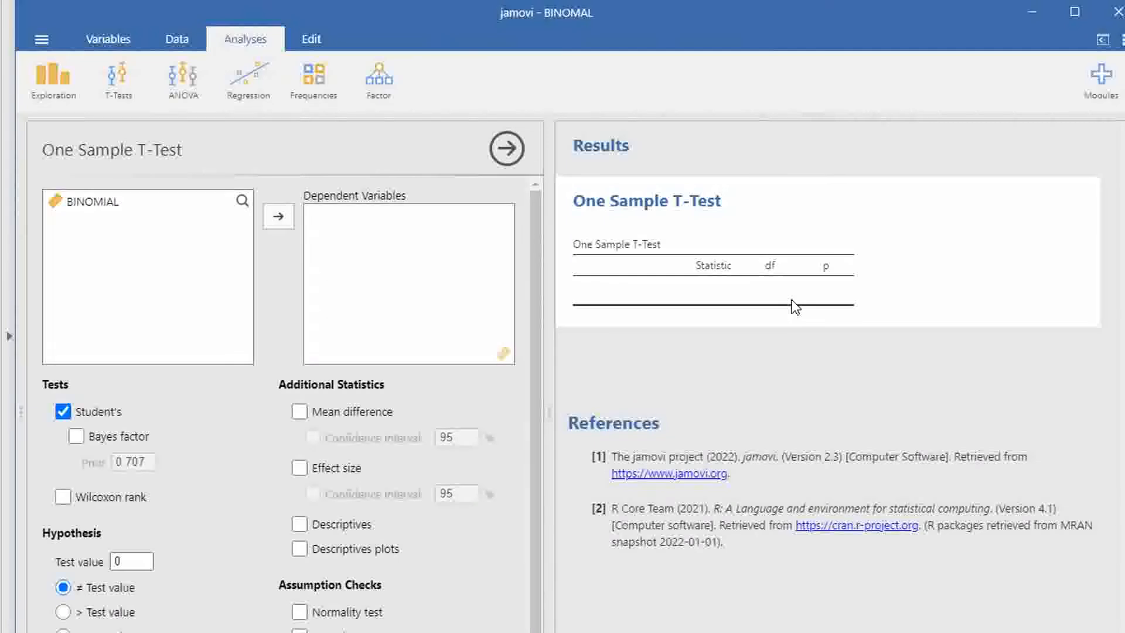
left_click(92, 201)
left_click(278, 216)
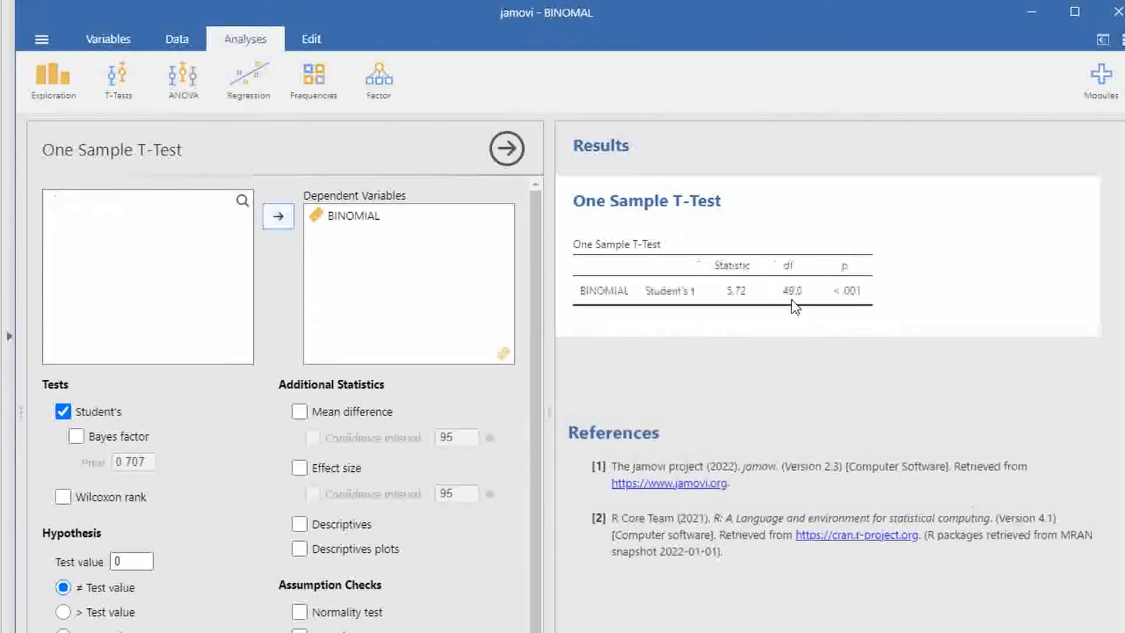
Step: Add the mean difference with its 95% confidence interval and the descriptives to the BINOMIAL t-test, and return to the worksheet
left_click(300, 411)
left_click(313, 437)
left_click(300, 524)
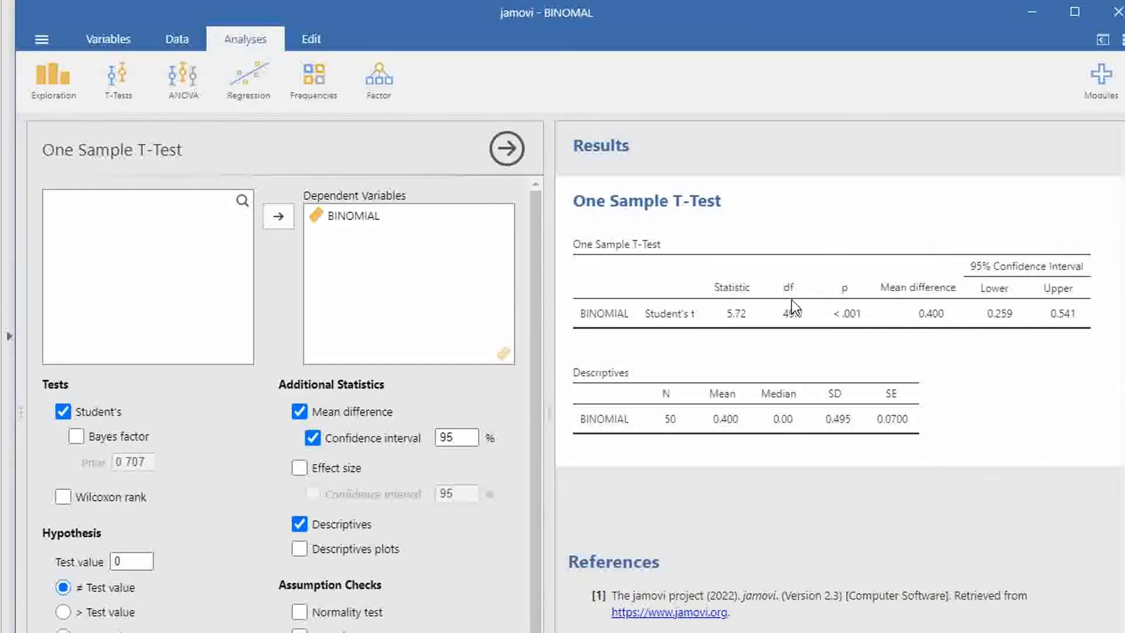
key("alt+Tab")
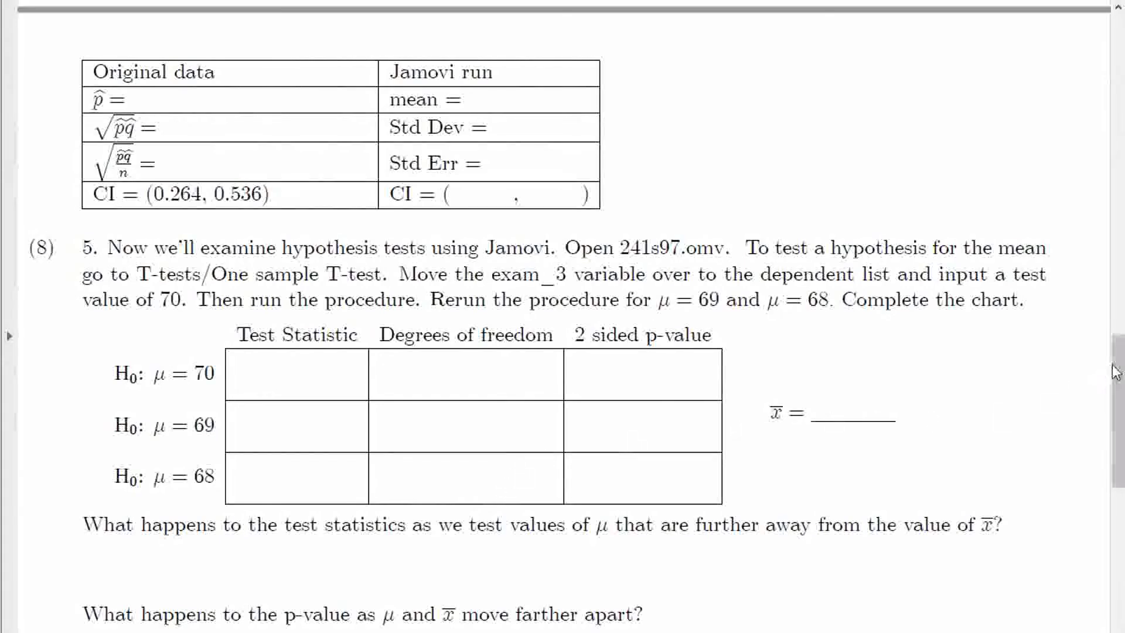
Step: Read worksheet question 5, switch to the 241S97 data in jamovi and start a new One Sample T-Test
left_click_drag(1114, 371, 1106, 419)
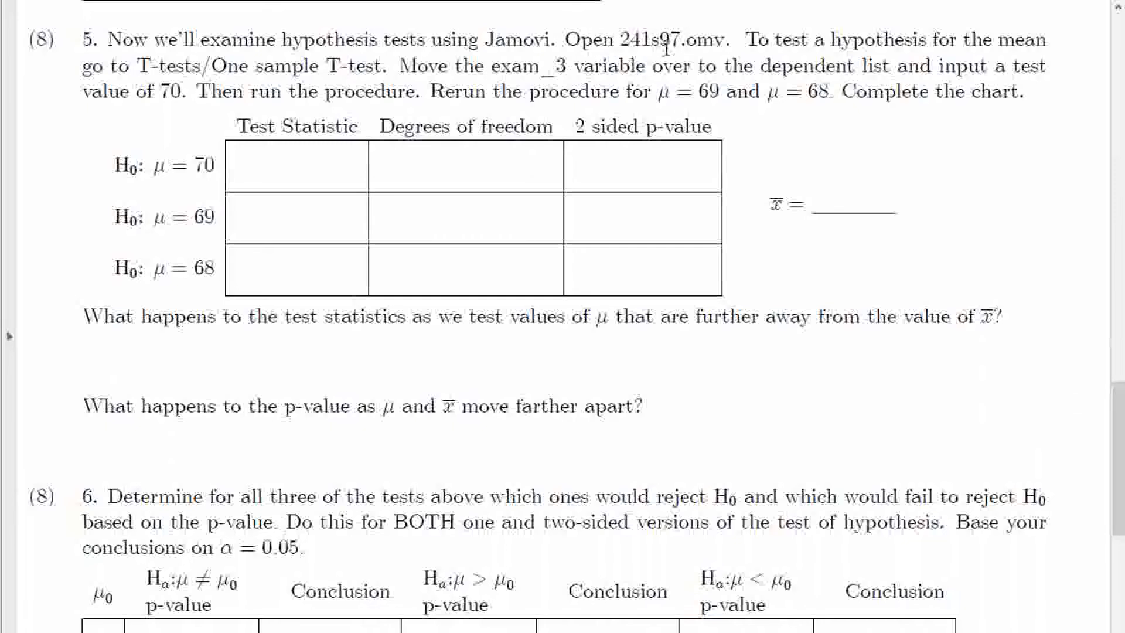
key("alt+Tab")
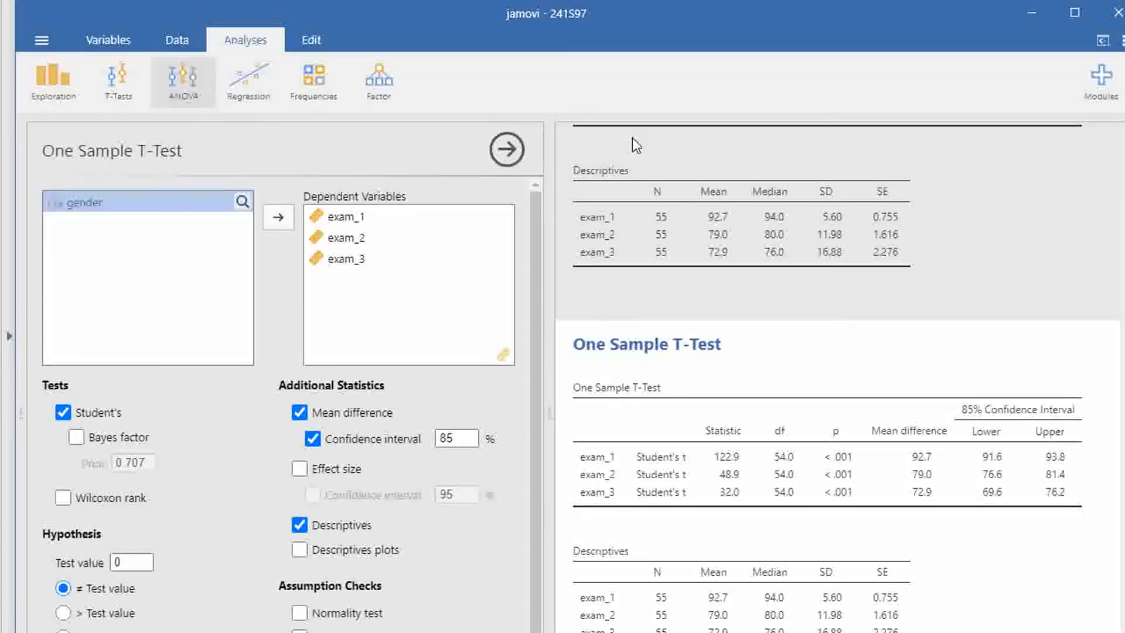
left_click(177, 40)
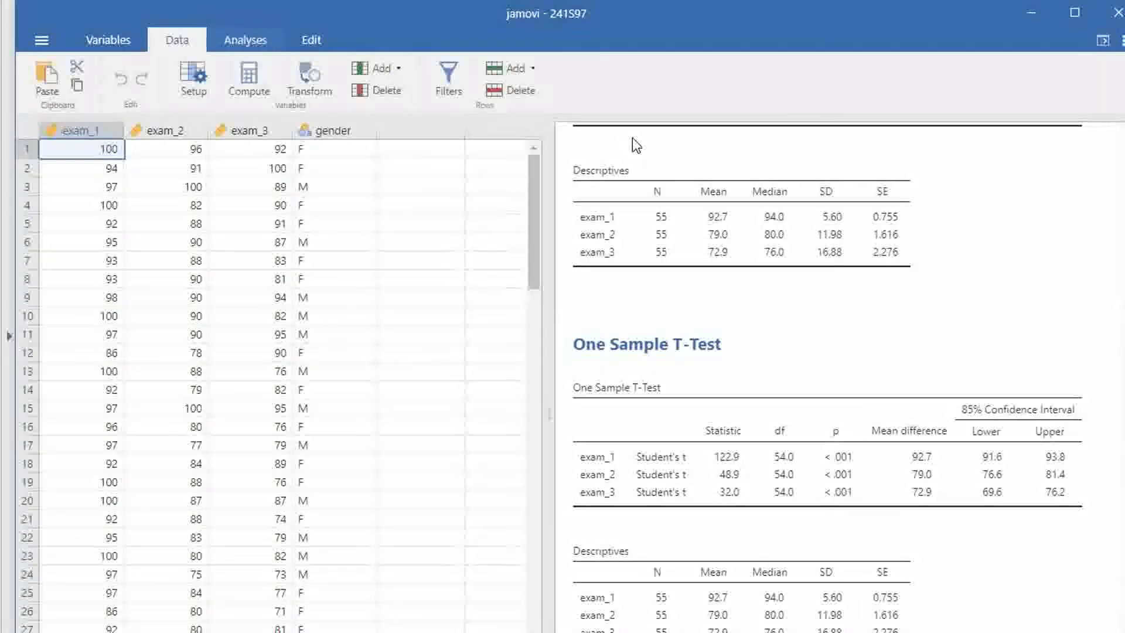
left_click(245, 41)
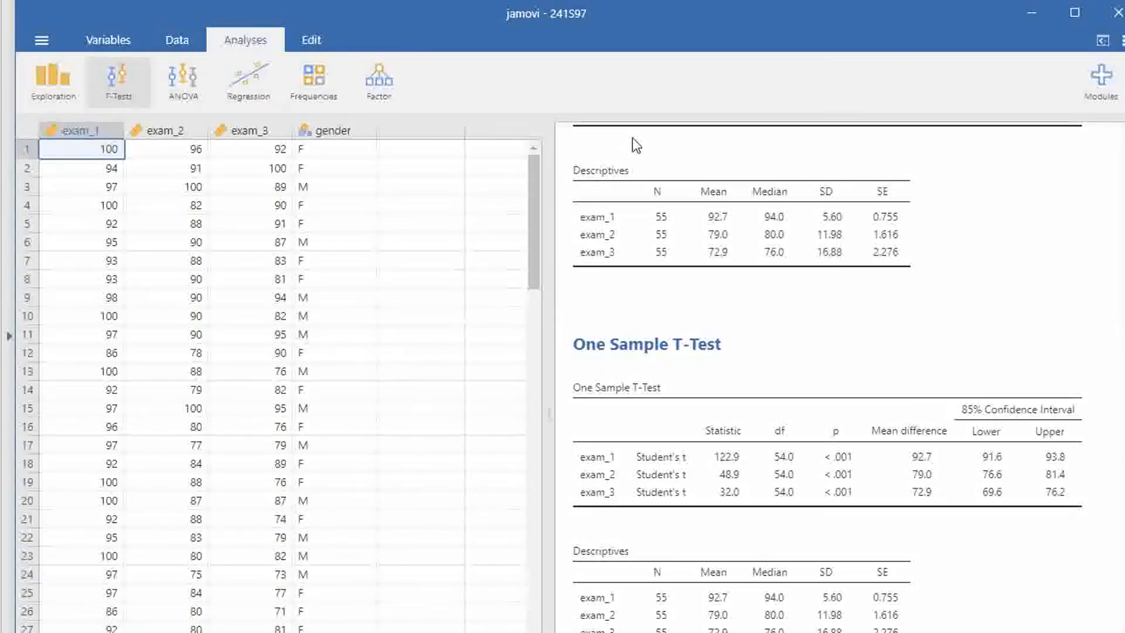
left_click(118, 81)
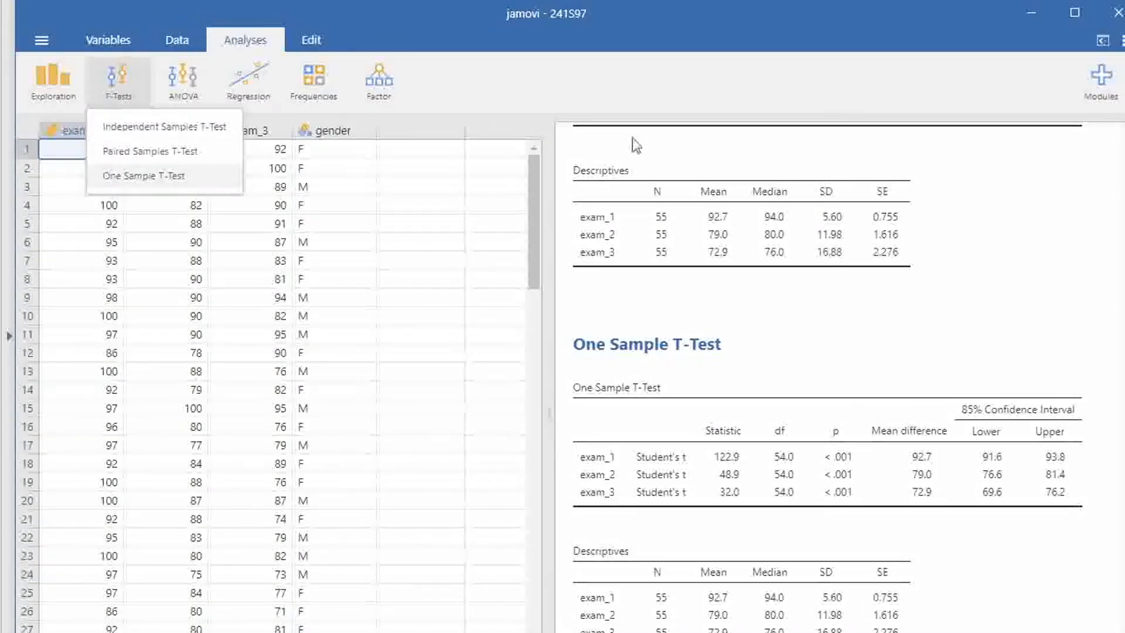
left_click(143, 176)
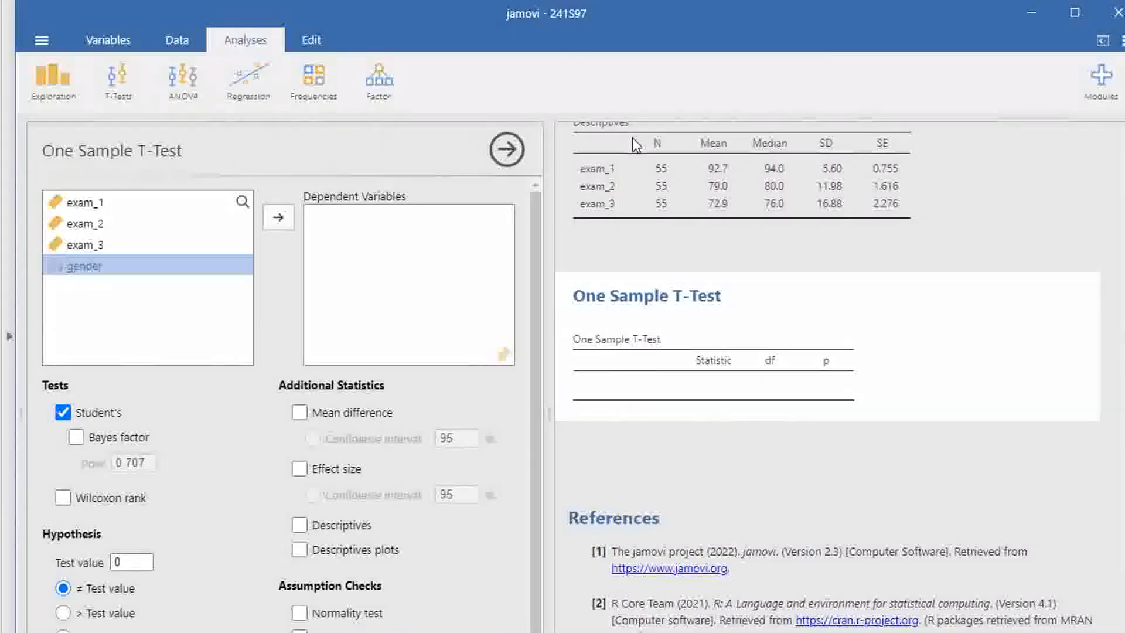
Step: Assign exam_2 as the dependent variable of the new t-test and add the mean difference
key("Up")
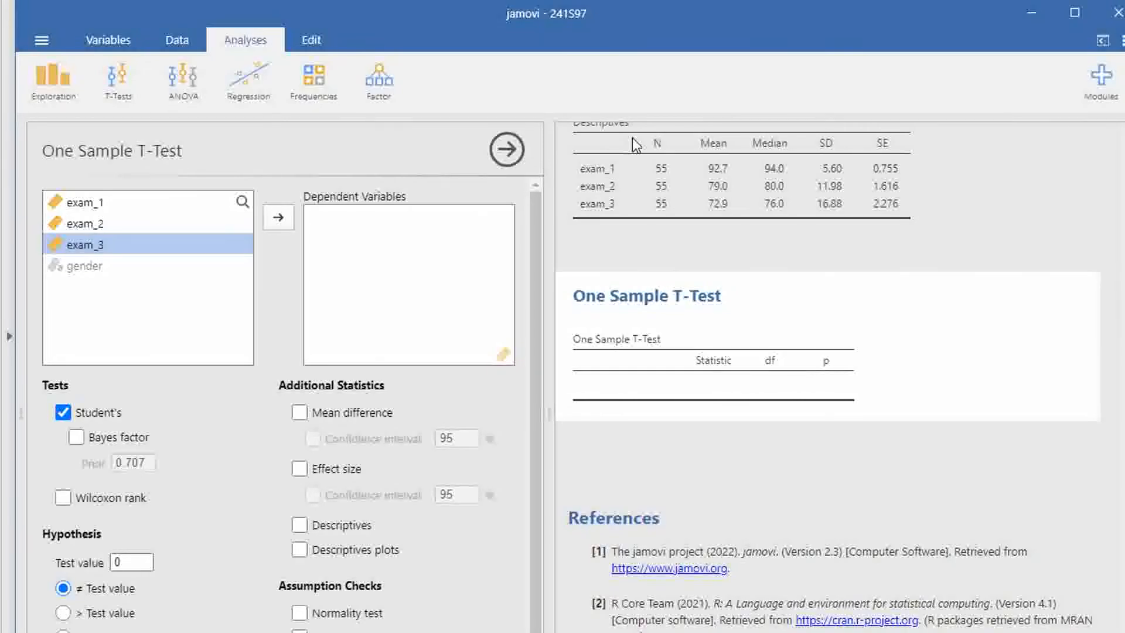
key("Up")
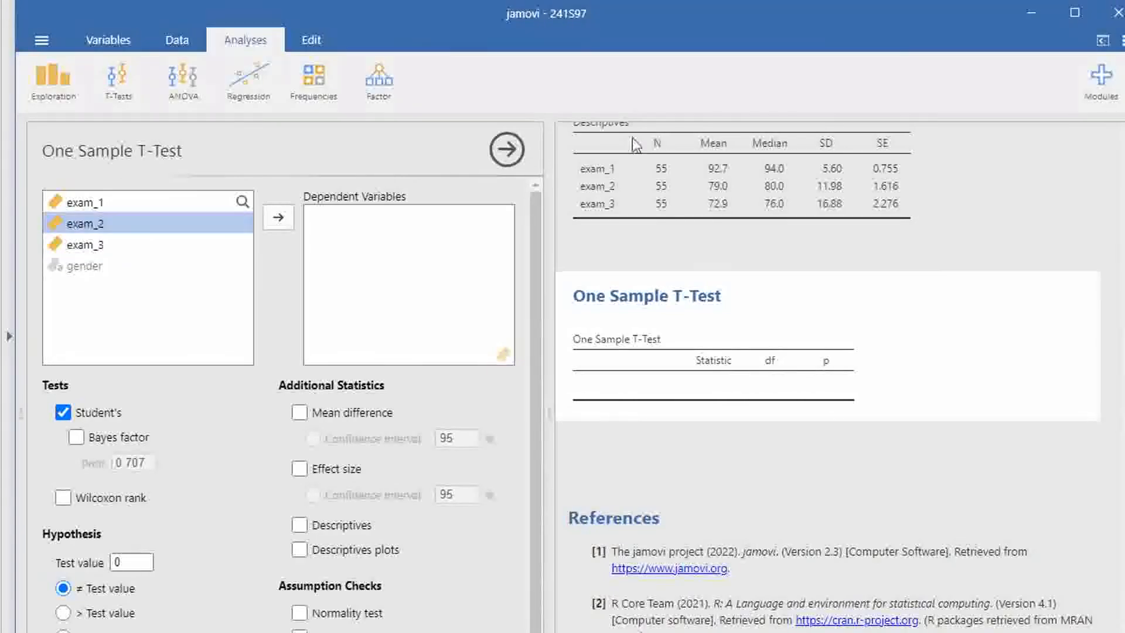
key("Return")
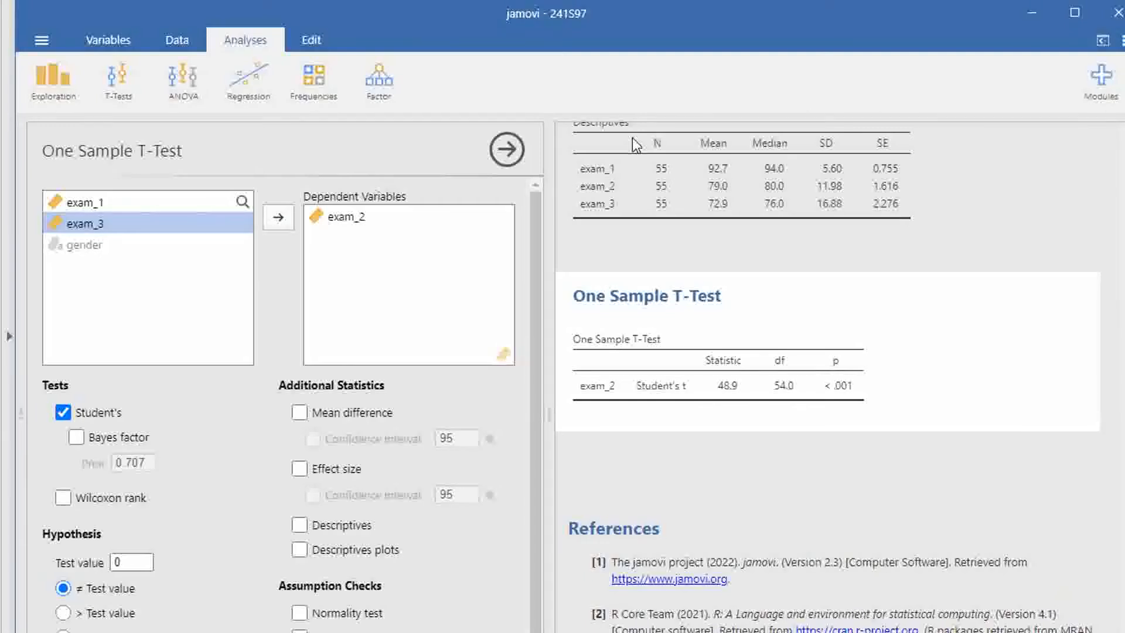
key("space")
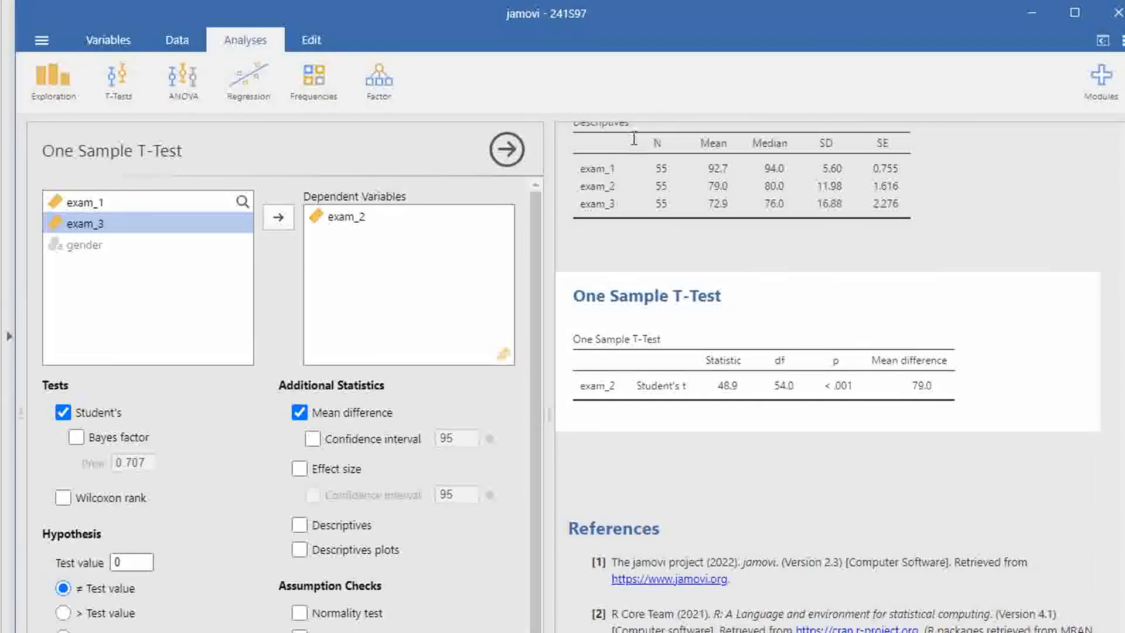
Step: Check the required test values in worksheet question 5 and set the t-test's test value to 70 in jamovi
left_click(130, 632)
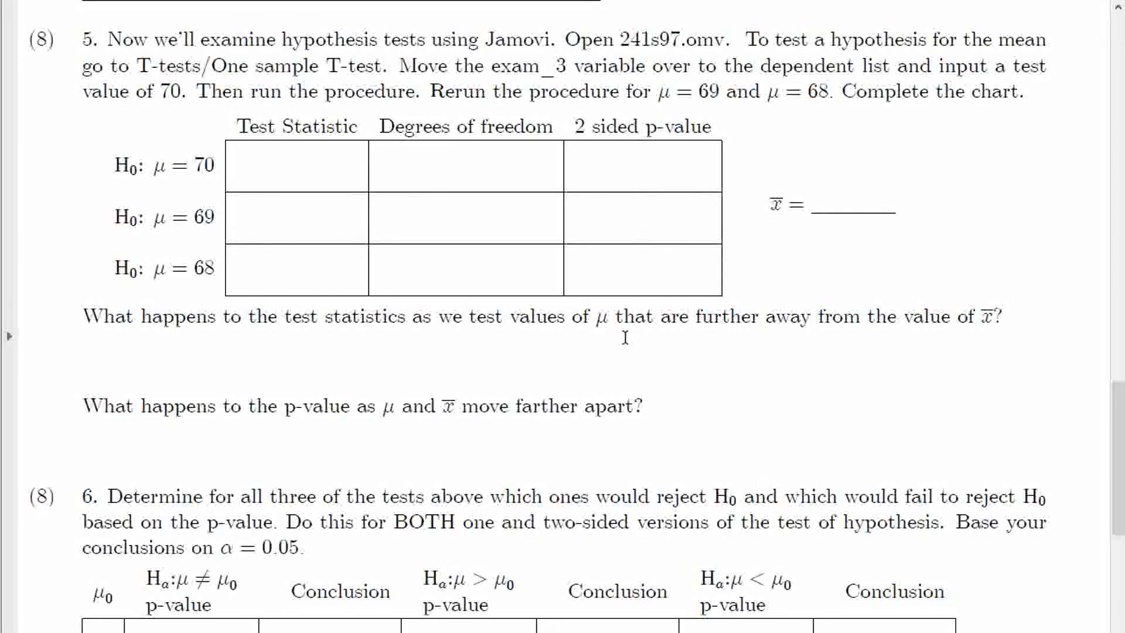
key("alt+Tab")
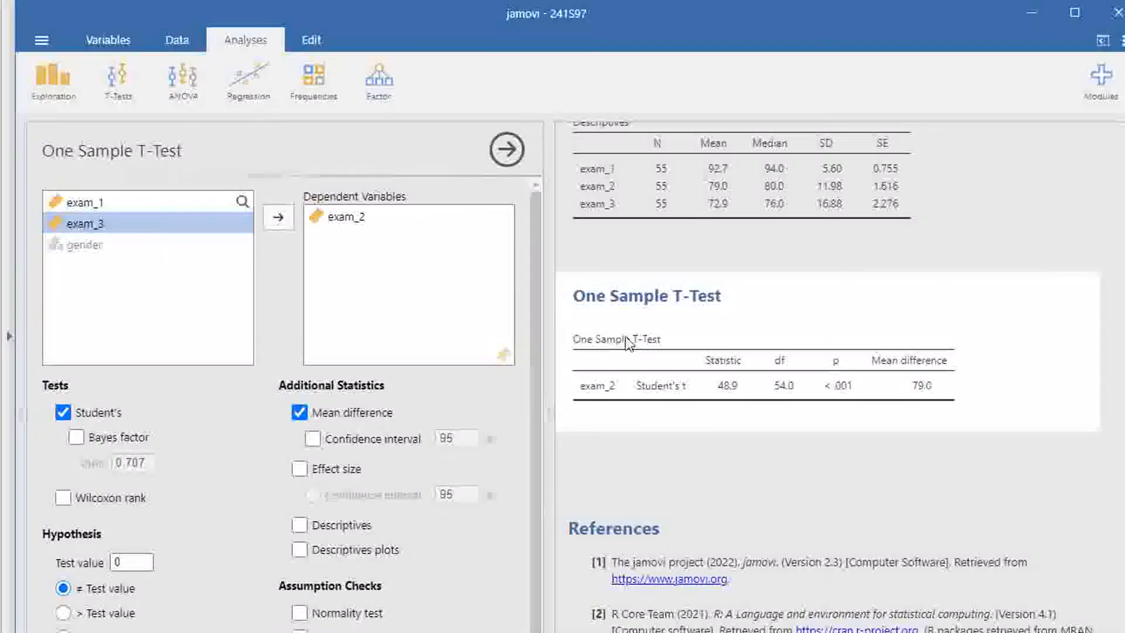
left_click(126, 563)
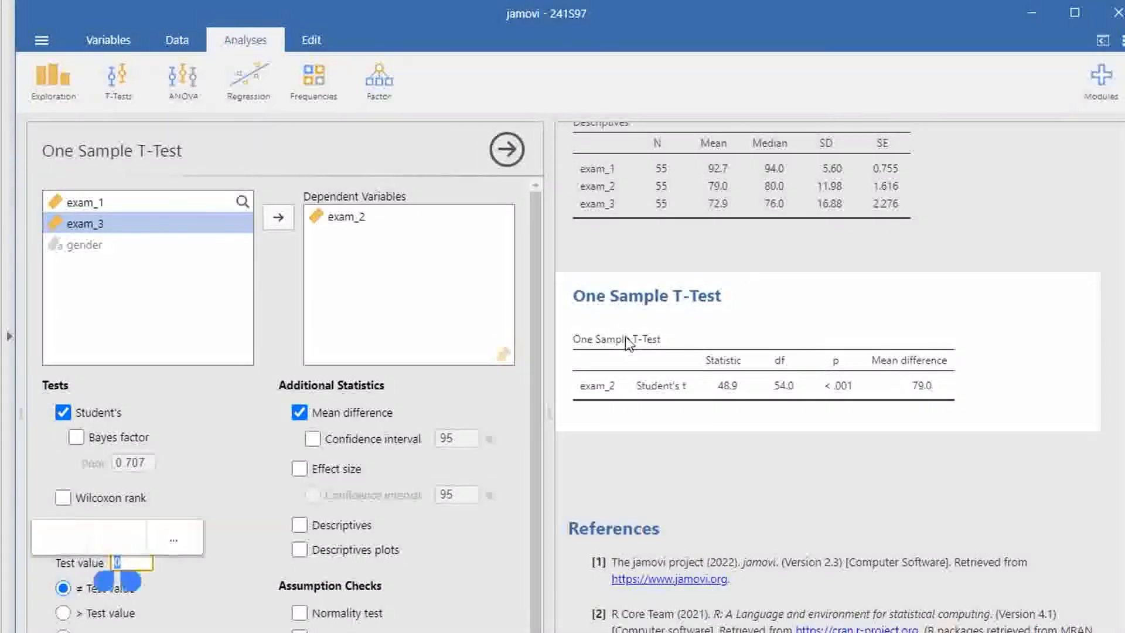
type("70")
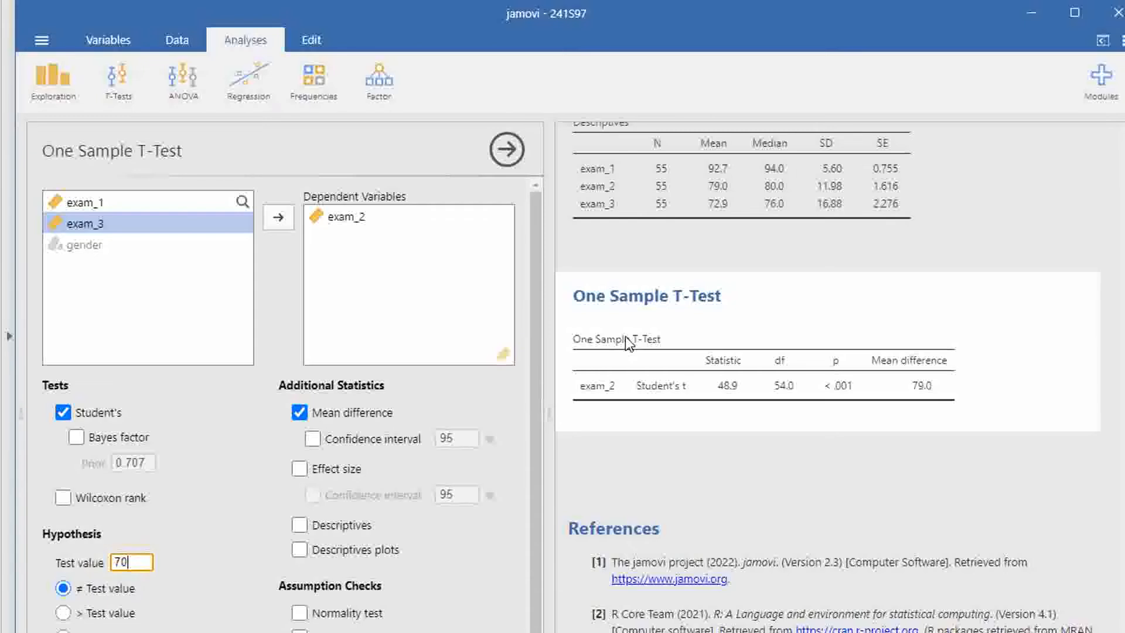
key("Return")
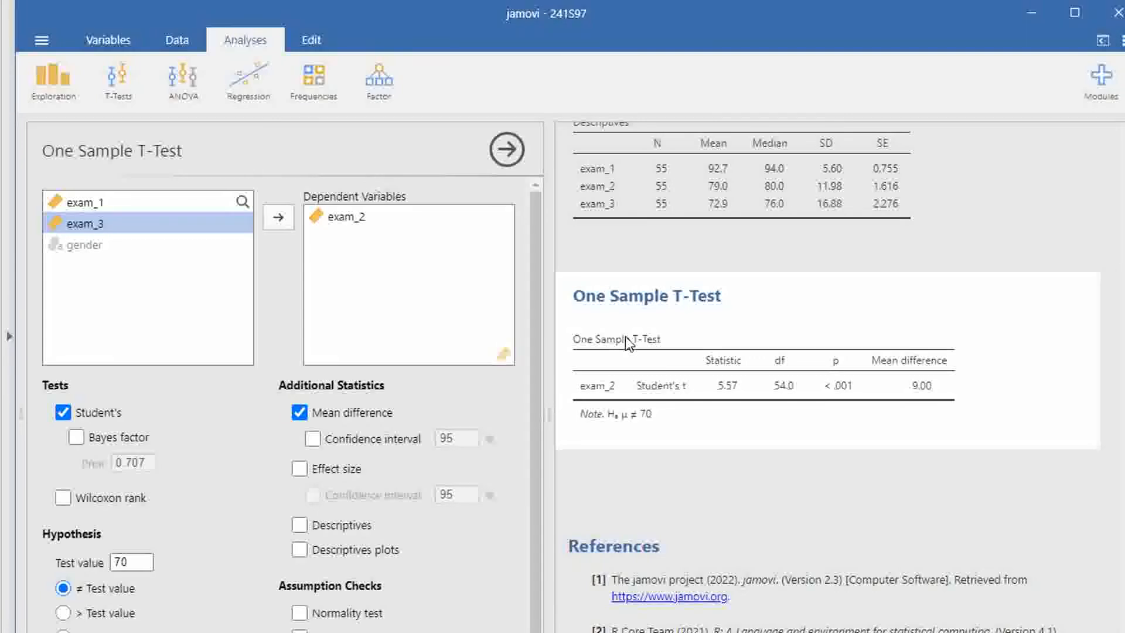
Step: Check which variable worksheet question 5 asks for, and look over the earlier and new t-test results in jamovi
key("alt+Tab")
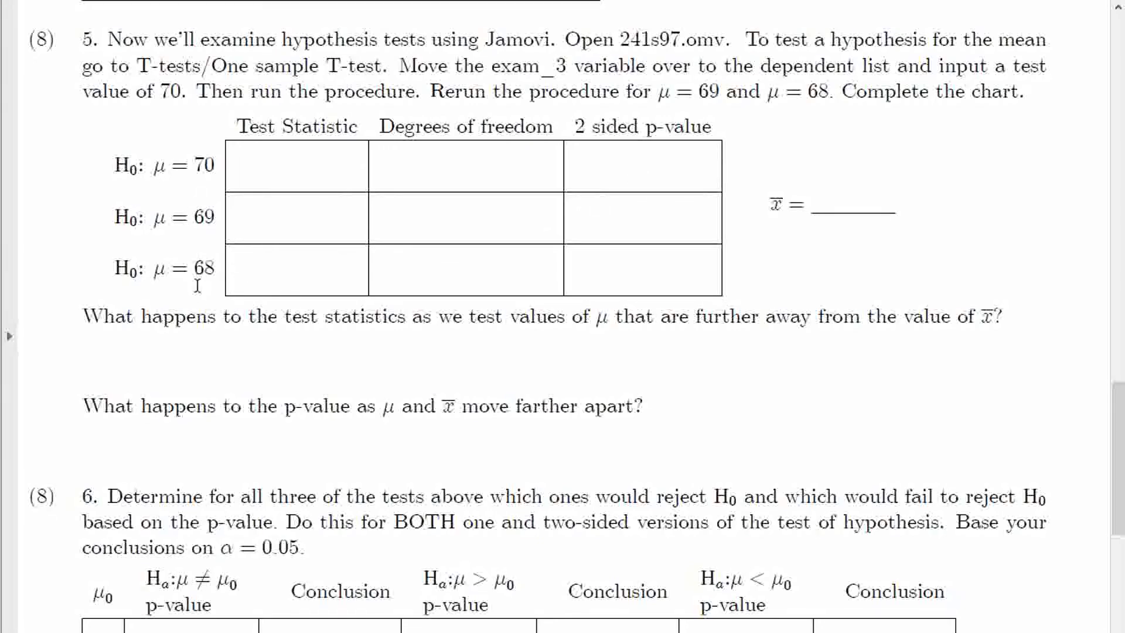
double_click(498, 68)
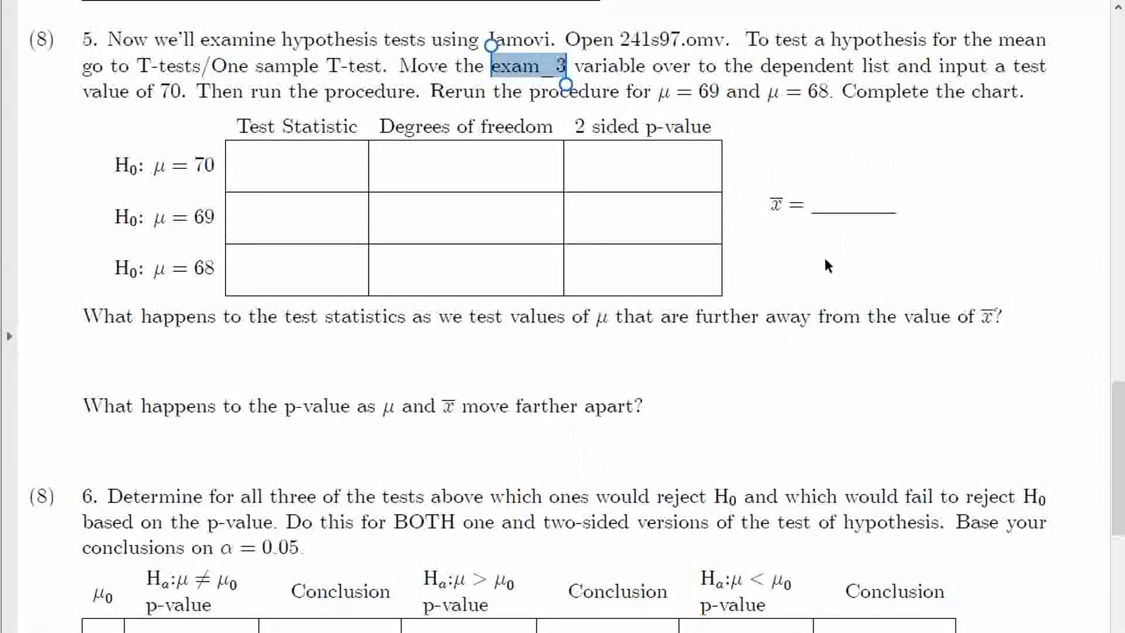
key("alt+Tab")
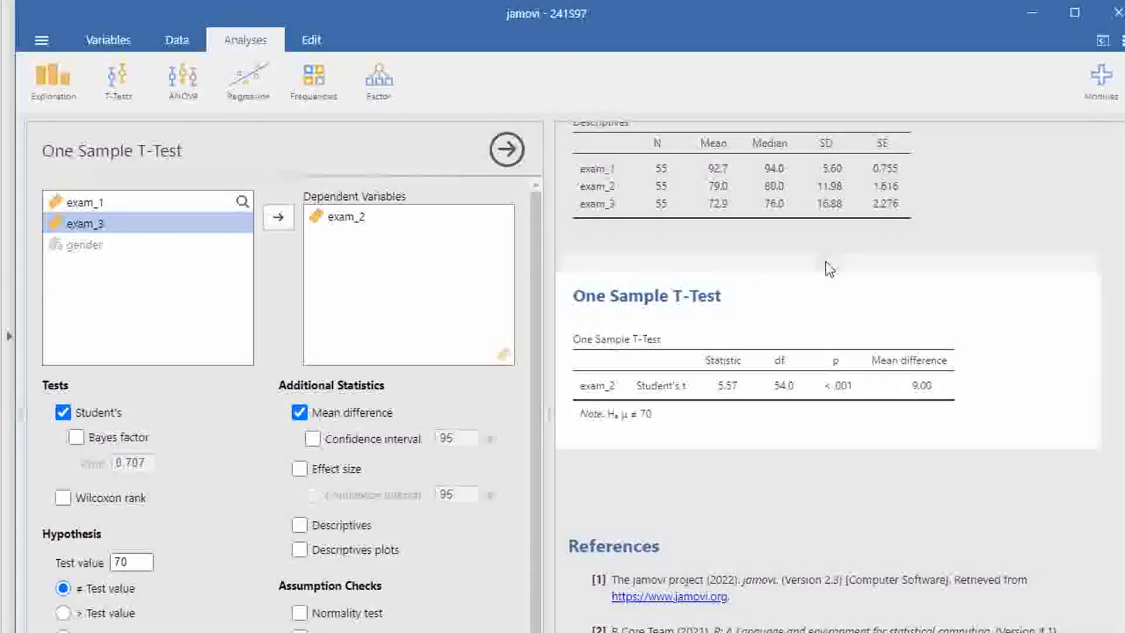
scroll(825, 261, "up", 2)
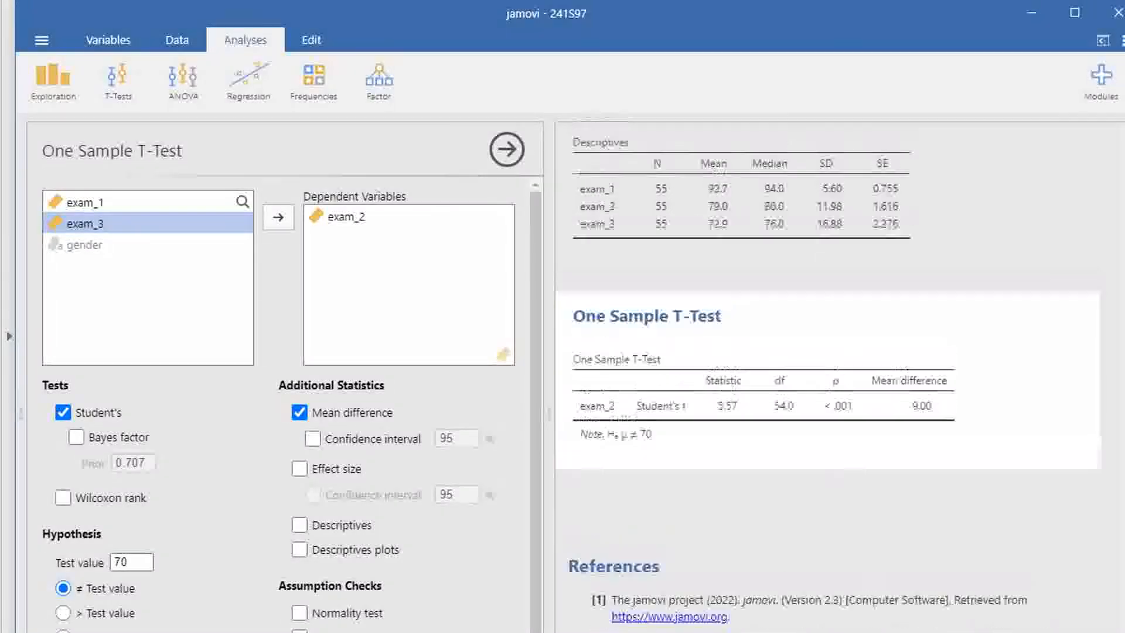
scroll(825, 261, "up", 2)
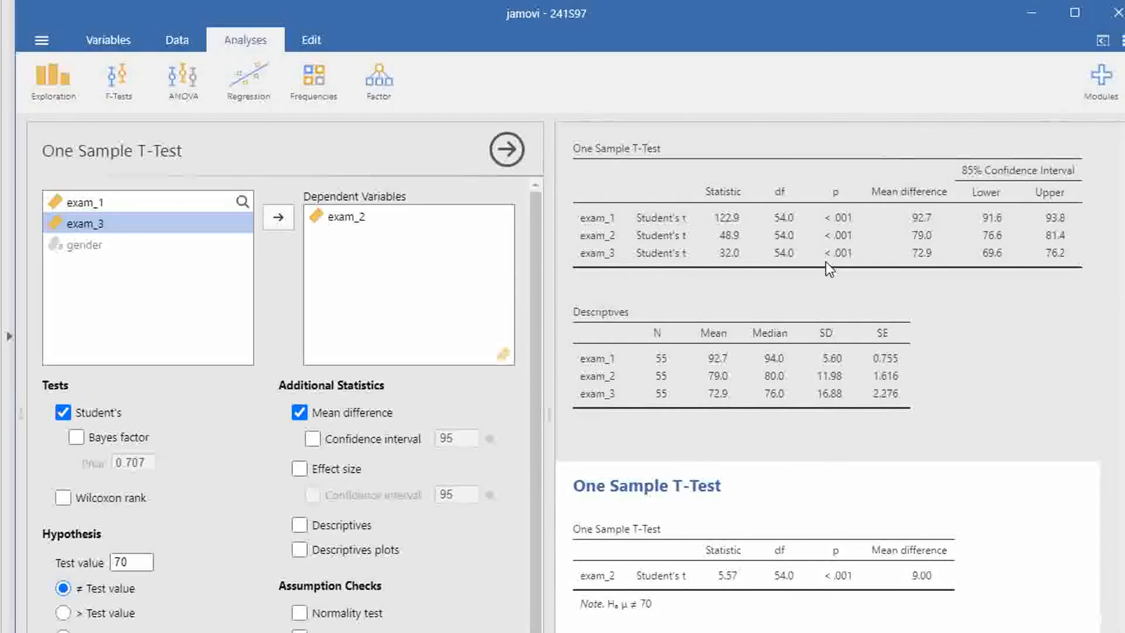
scroll(825, 262, "down", 5)
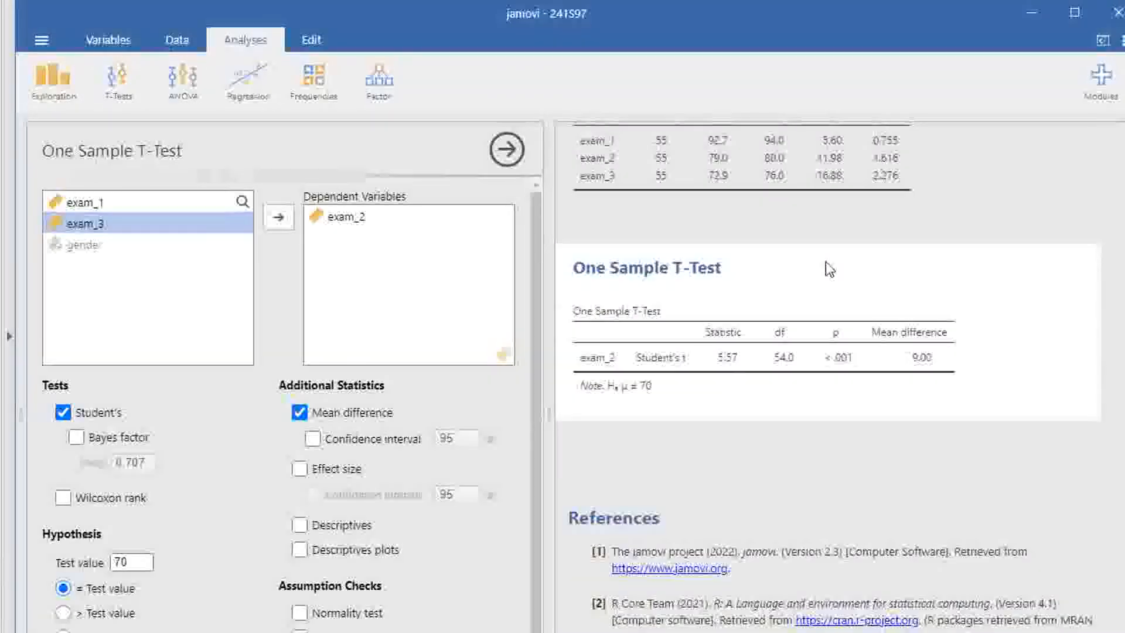
Step: Read worksheet question 6 and run the exam_2 t-test in jamovi with the greater-than and less-than alternatives for 70
key("alt+Tab")
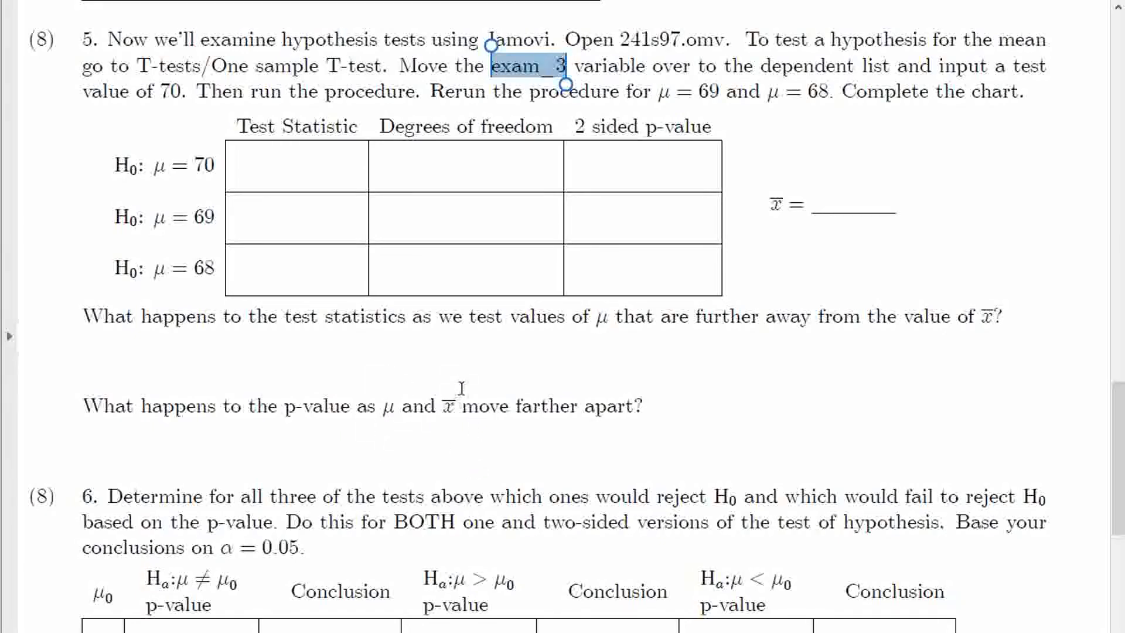
left_click_drag(1118, 403, 1085, 502)
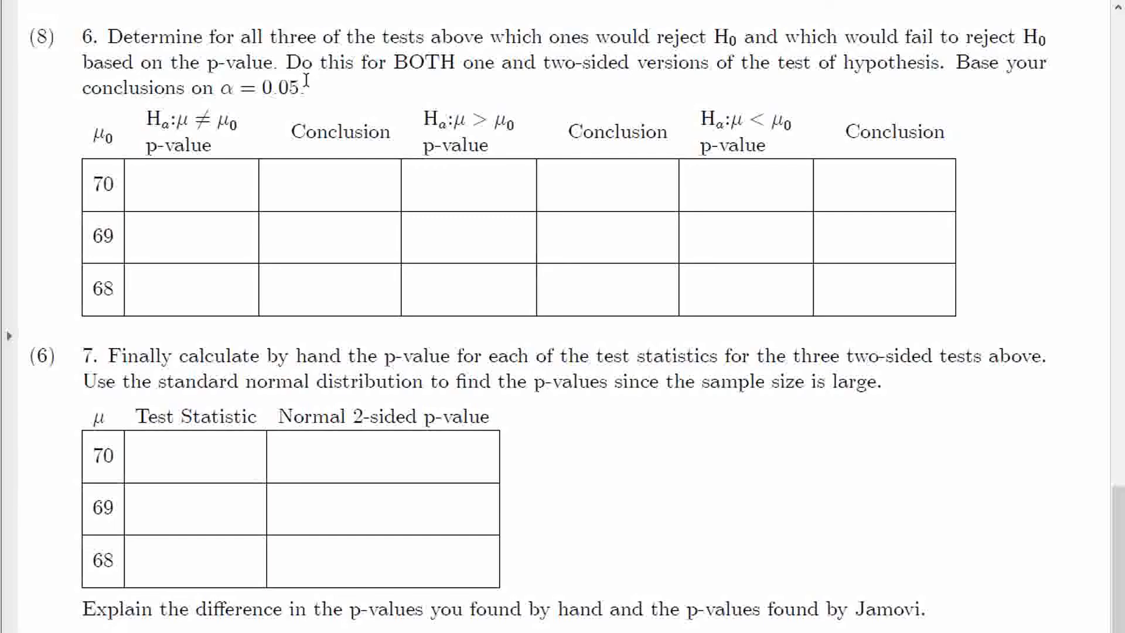
key("alt+Tab")
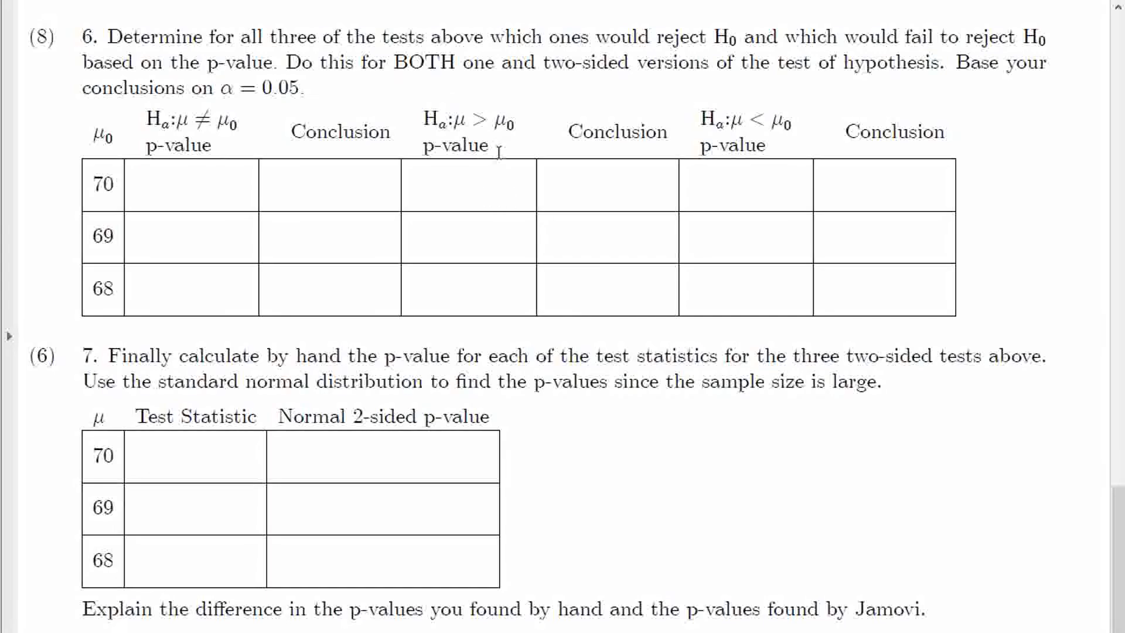
key("alt+Tab")
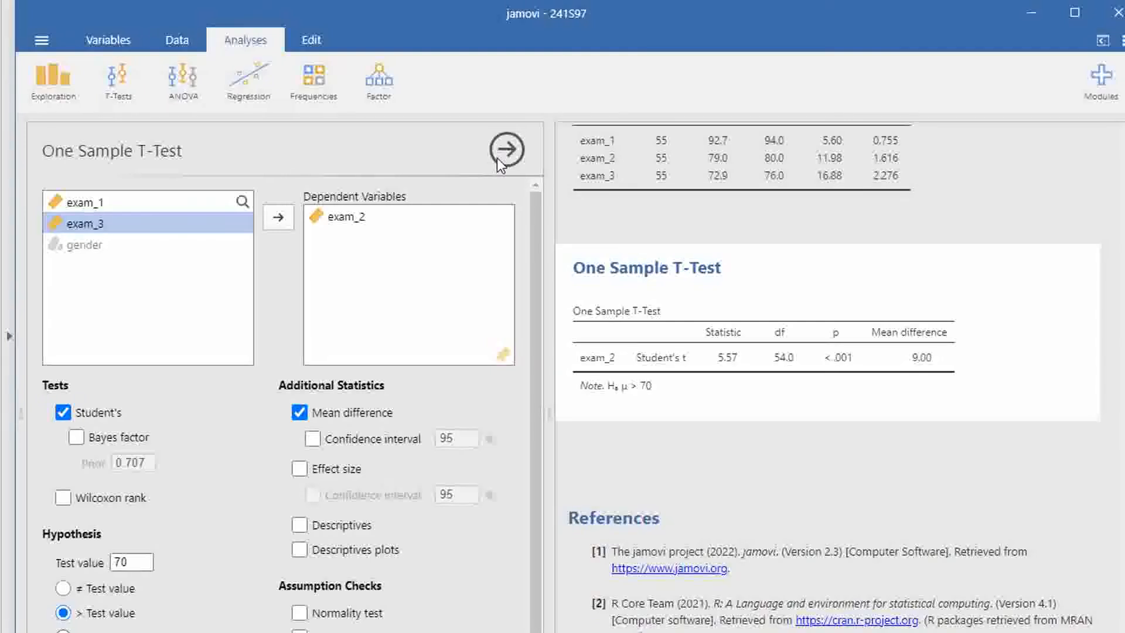
key("Down")
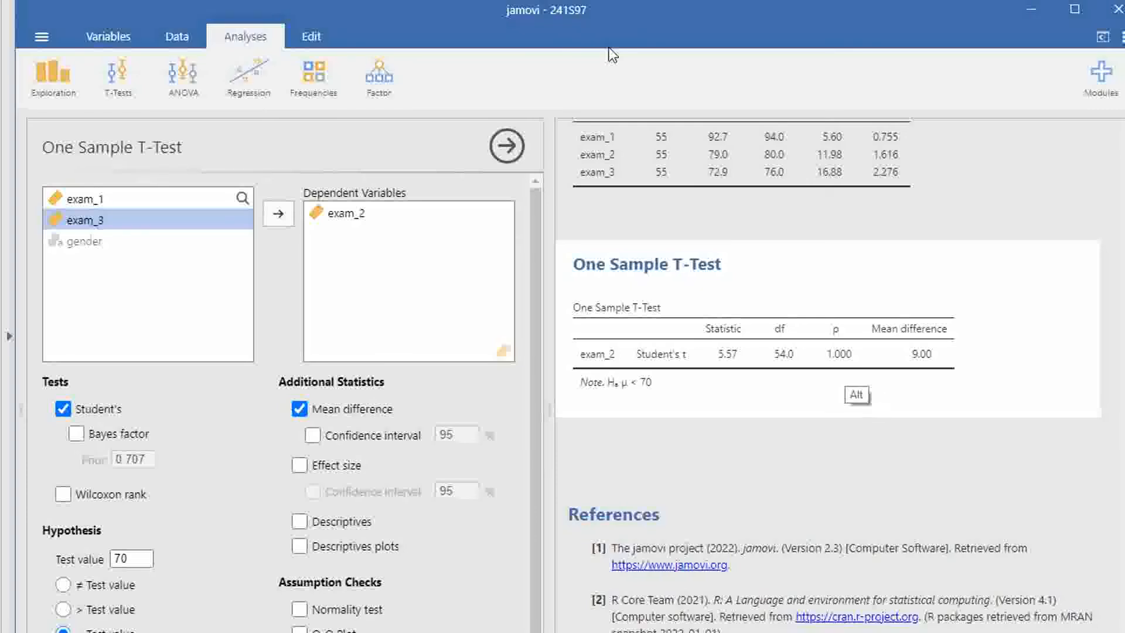
Step: Compare the results with the question 6 chart on the worksheet, and set the t-test's test value to 69 in jamovi
key("alt+Tab")
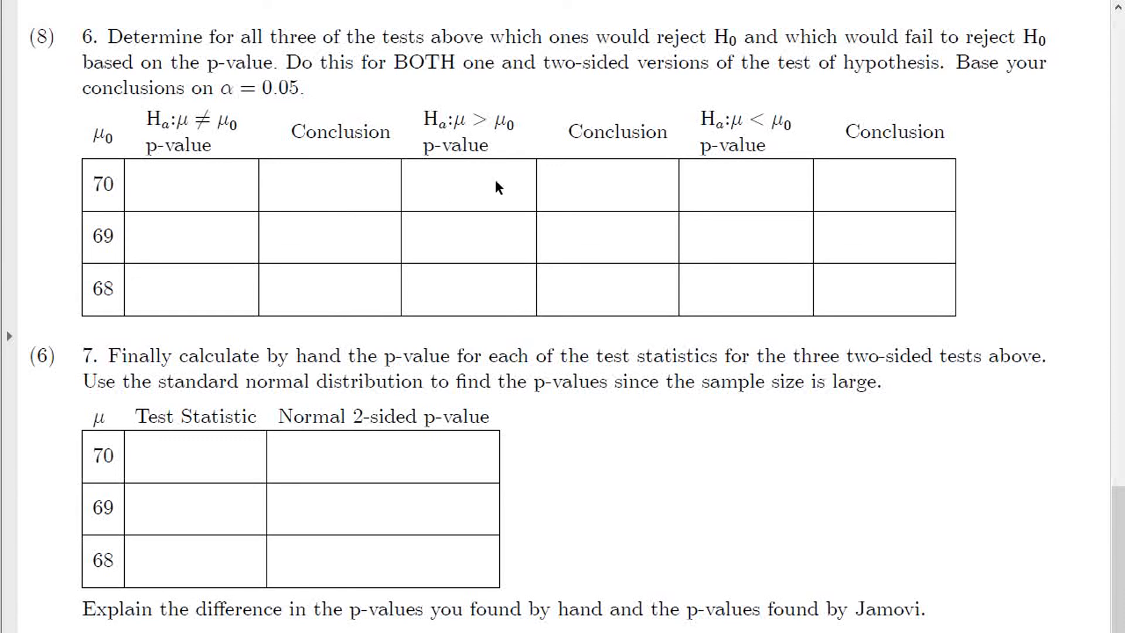
key("alt+Tab")
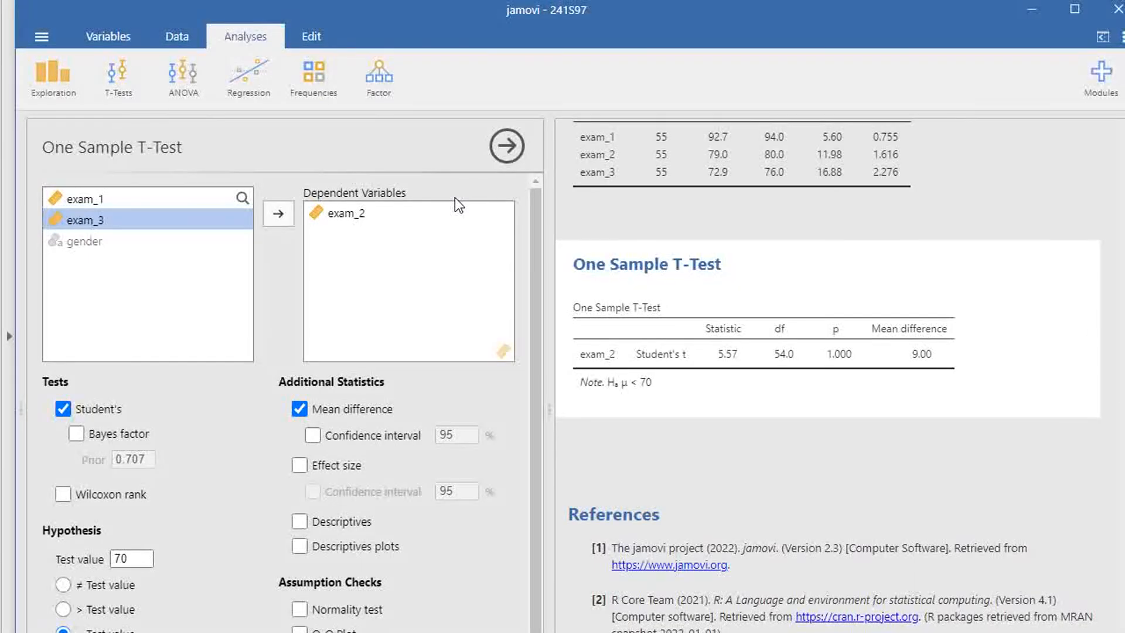
key("alt+Tab")
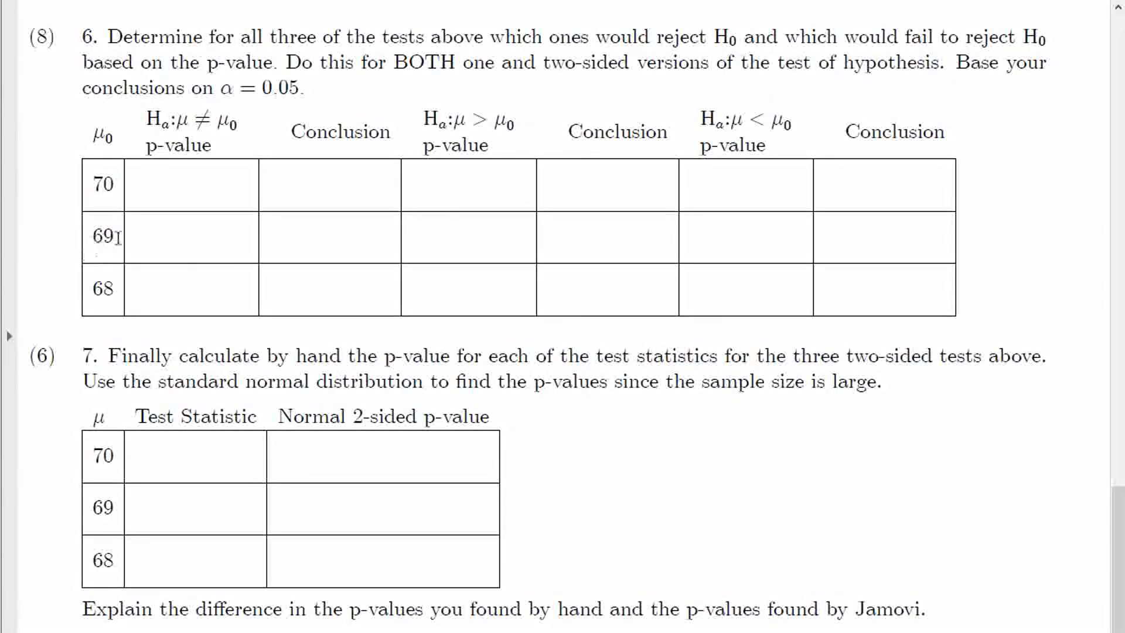
key("alt+Tab")
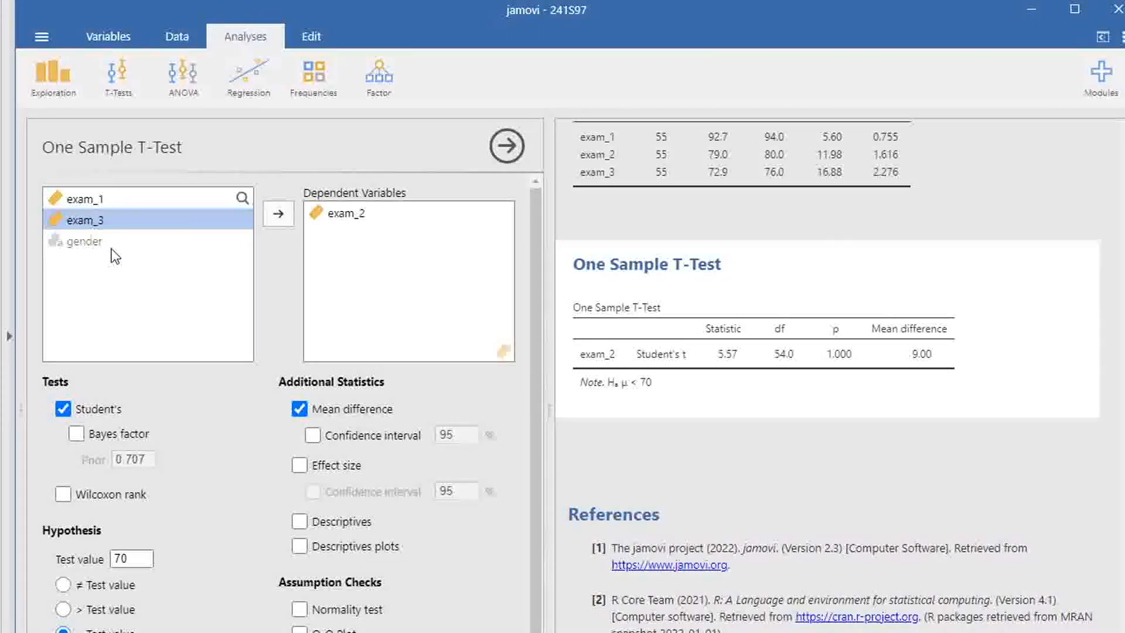
left_click(123, 559)
type("69")
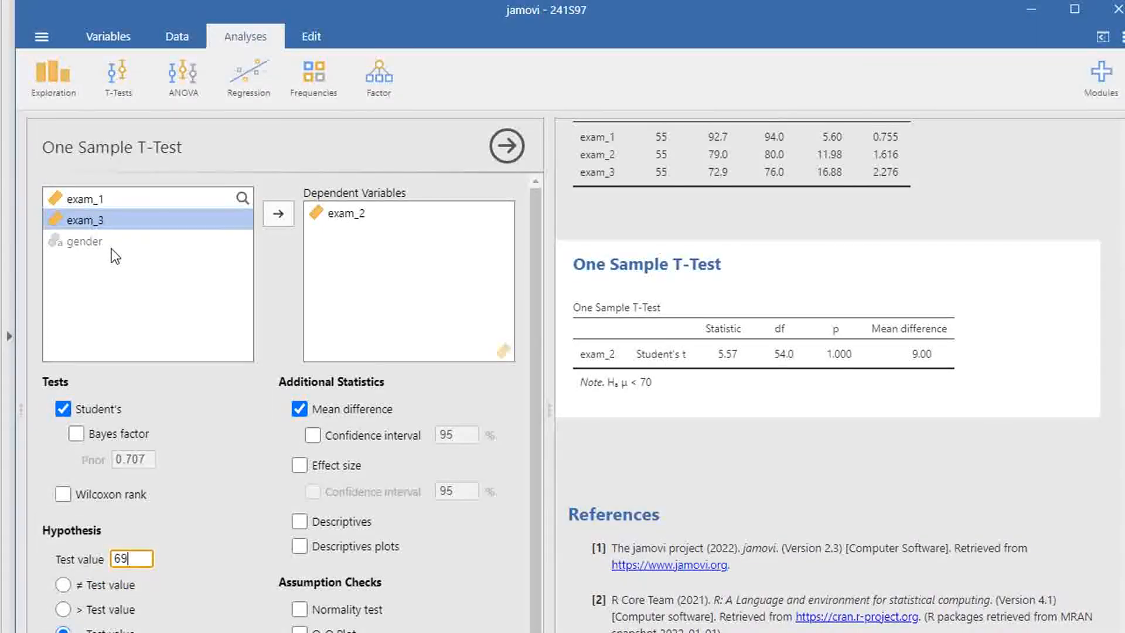
key("Return")
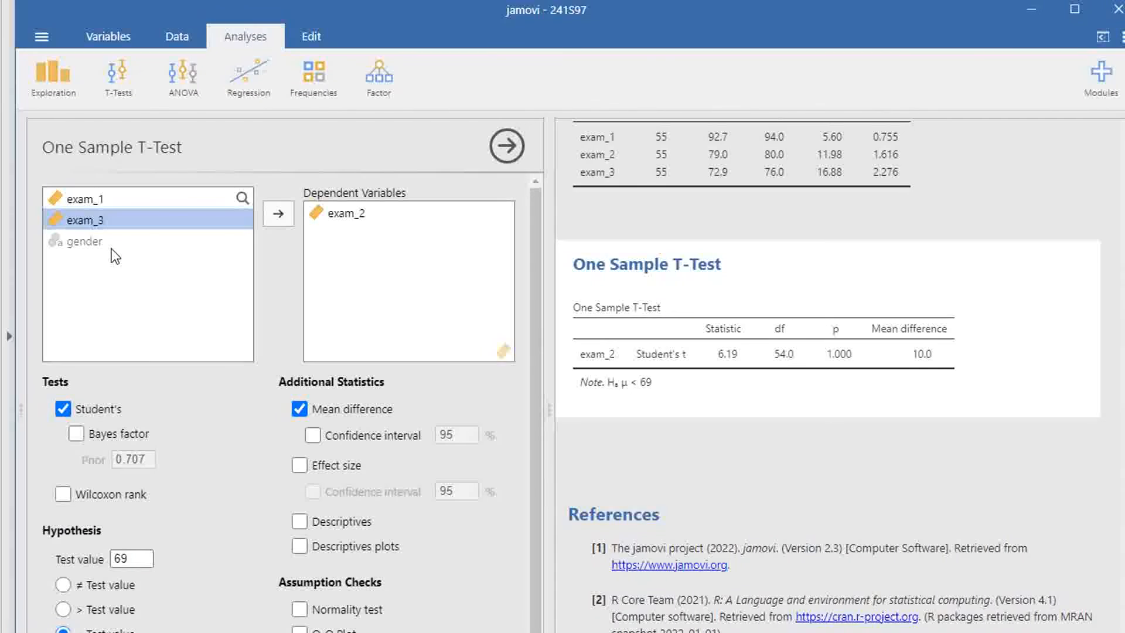
Step: Compare the exam_2 test against 69 under the not-equal, greater-than and less-than alternatives, ending on less-than
left_click(63, 584)
left_click(63, 610)
key("Down")
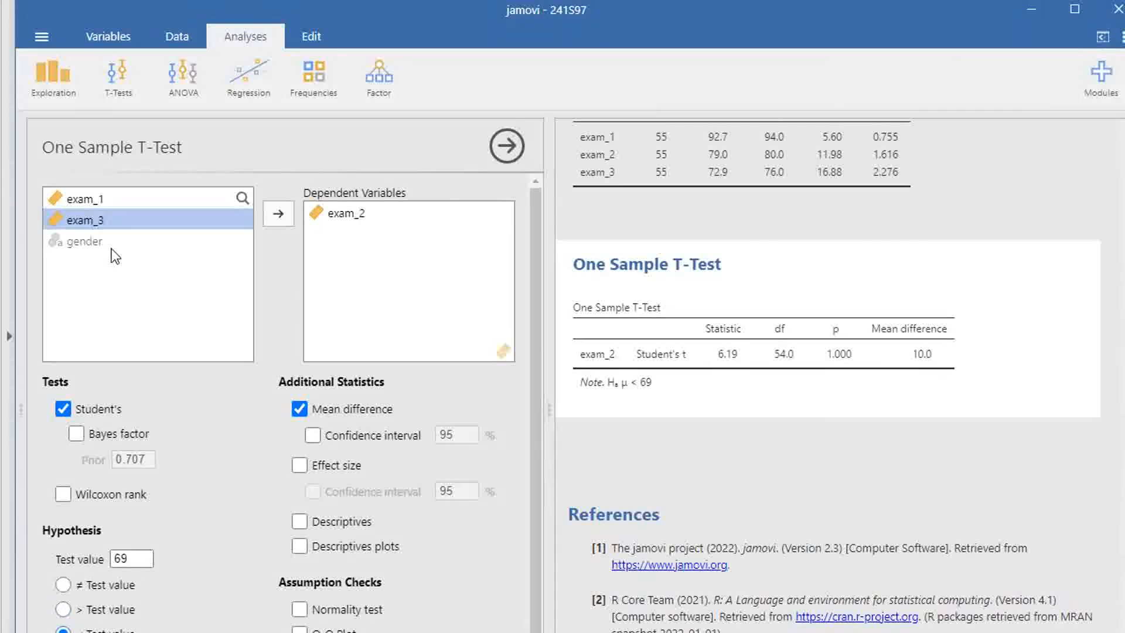